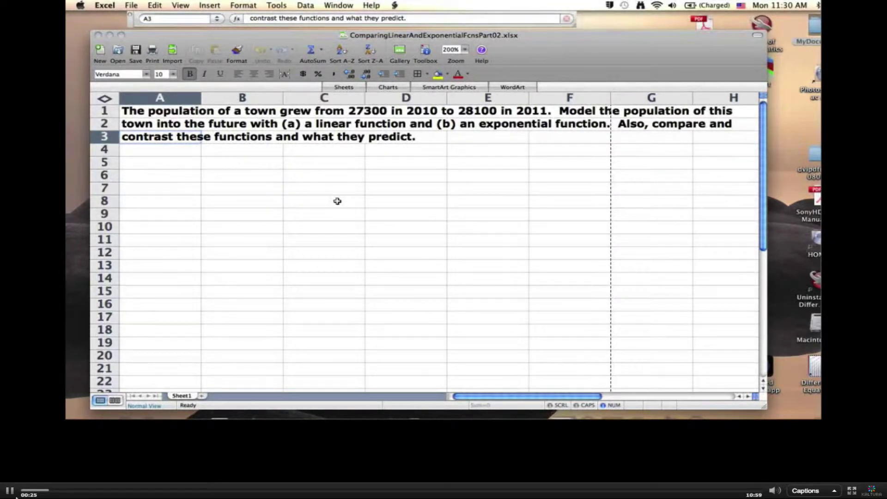
# Write the linear model P = L(t) = 800t + 27300 in A5 and exponential P = E(t) = 27300*1.0293^t in A6
pyautogui.click(191, 163)
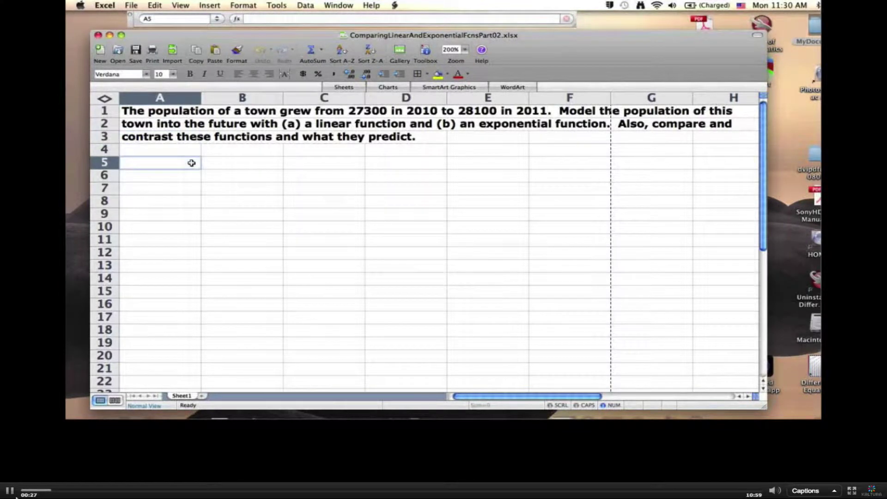
pyautogui.write('Linear F')
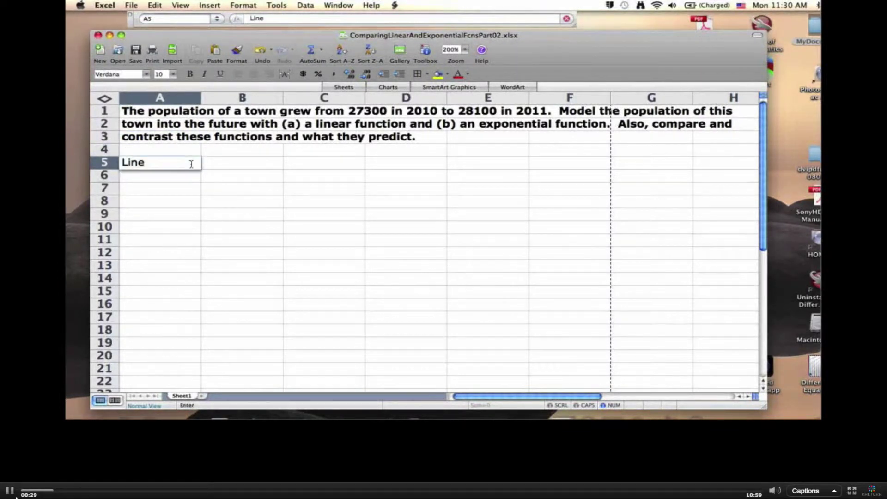
pyautogui.press('BackSpace')
pyautogui.write('Mod')
pyautogui.press('BackSpace')
pyautogui.press('BackSpace')
pyautogui.press('BackSpace')
pyautogui.write('Function:')
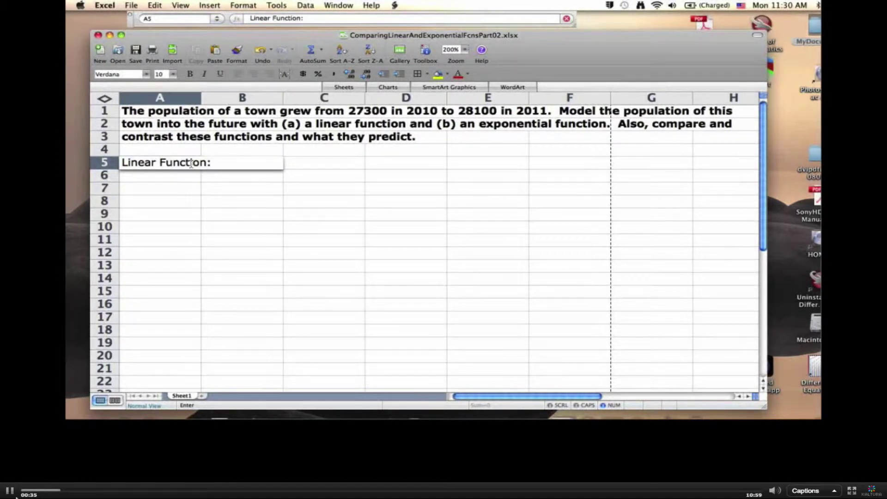
pyautogui.write('  P = L(T)')
pyautogui.press('BackSpace')
pyautogui.press('BackSpace')
pyautogui.write('t) =')
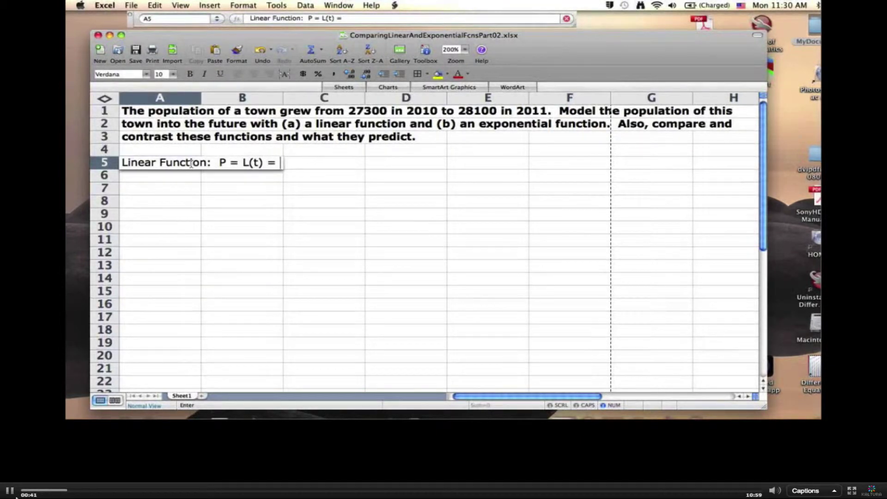
pyautogui.write(' 800t')
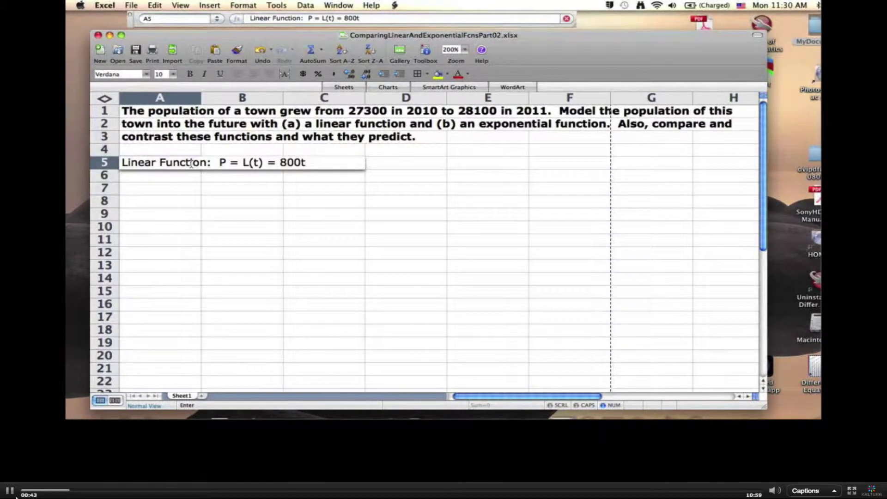
pyautogui.write(' + 27300')
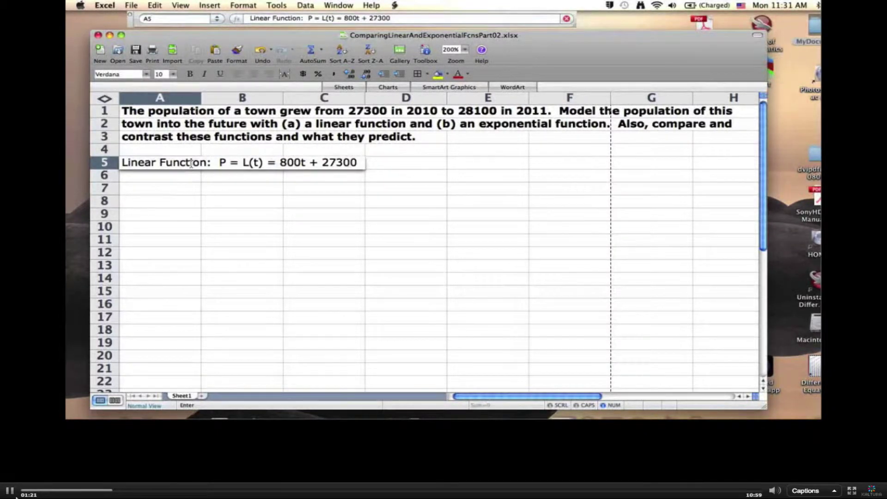
pyautogui.press('Return')
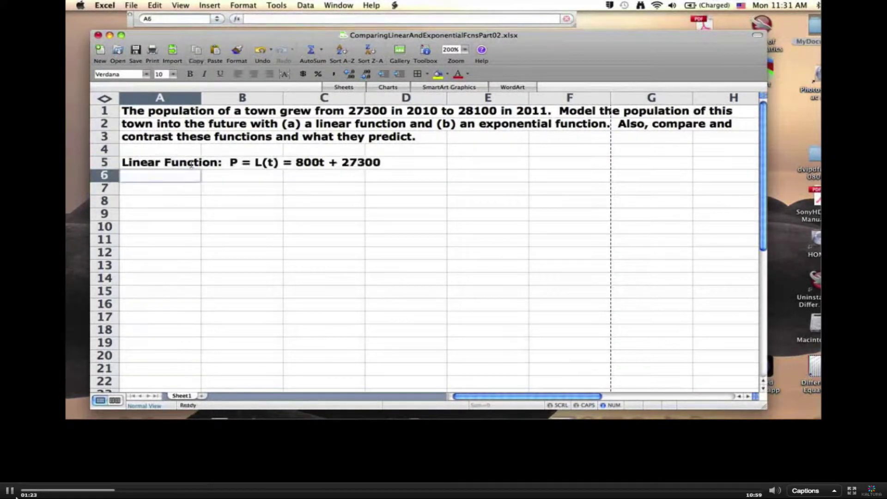
pyautogui.write('Expone')
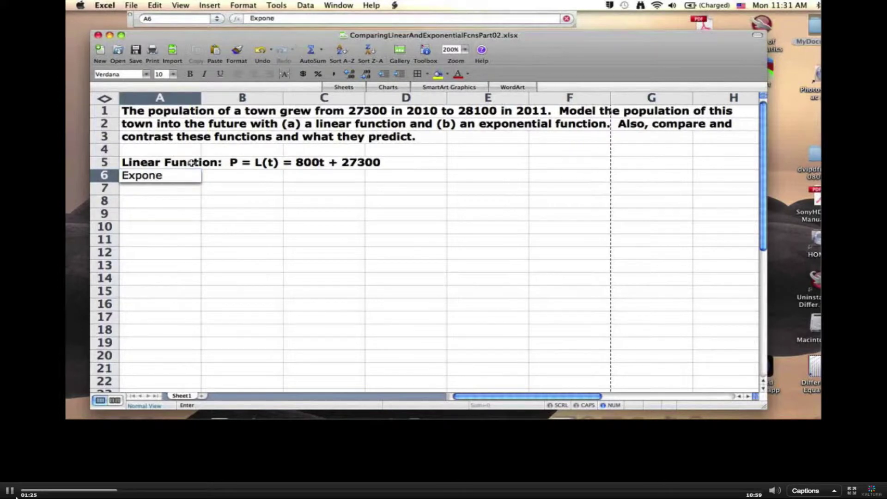
pyautogui.write('ntial Function:')
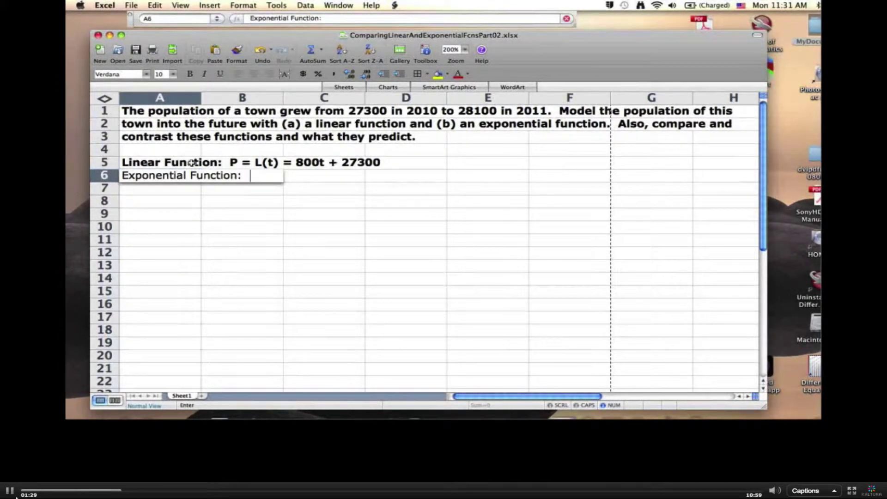
pyautogui.write('  P = E(t) = 27300')
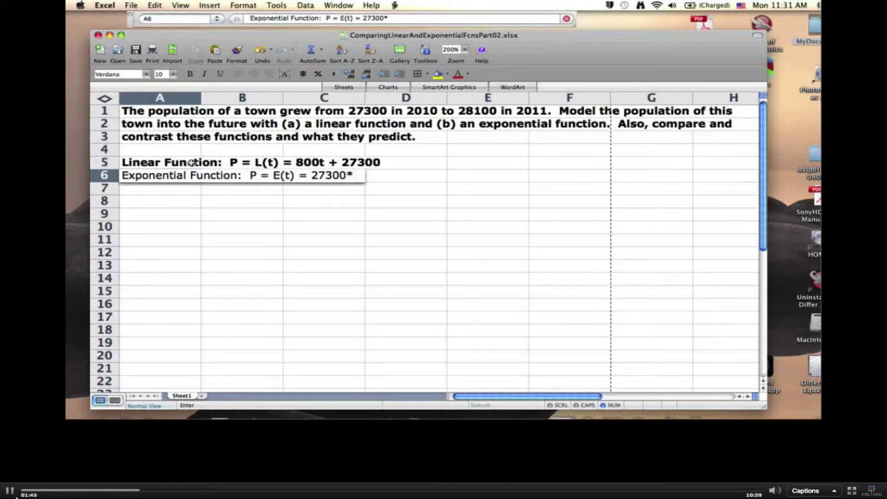
pyautogui.write('*1.0293')
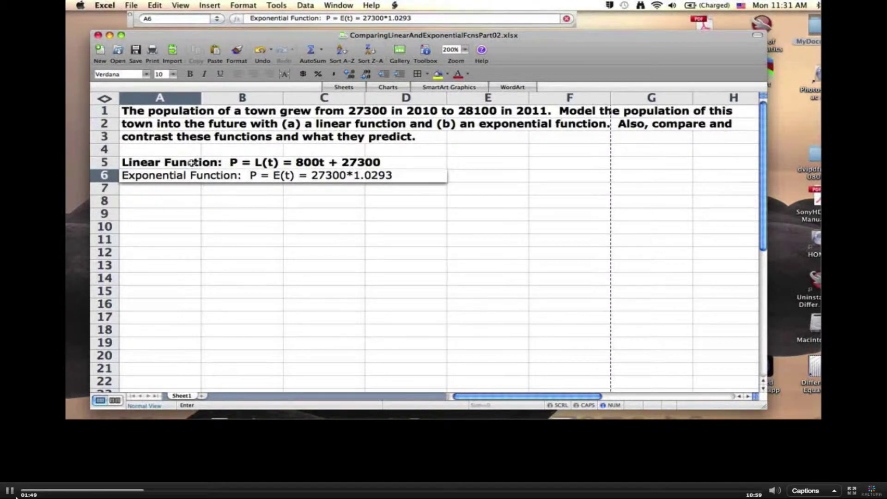
pyautogui.write('^t')
pyautogui.press('Return')
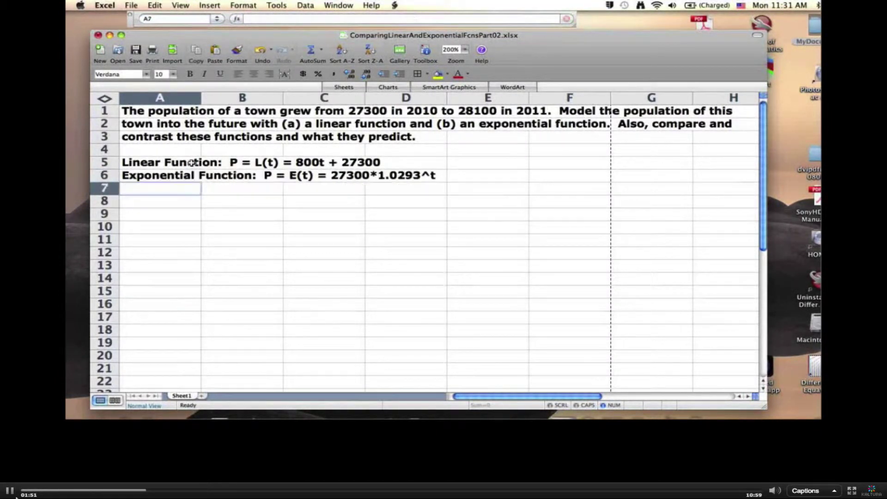
pyautogui.press('Up')
pyautogui.press('Up')
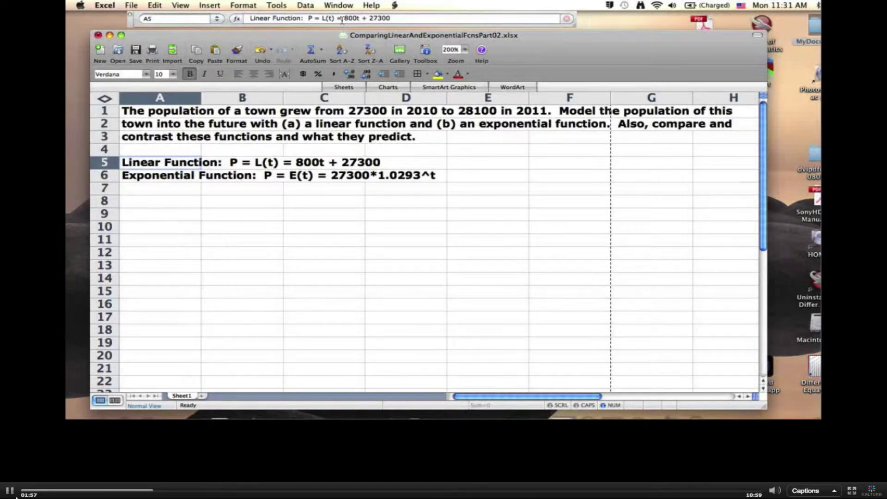
pyautogui.moveTo(344, 18); pyautogui.dragTo(359, 18)
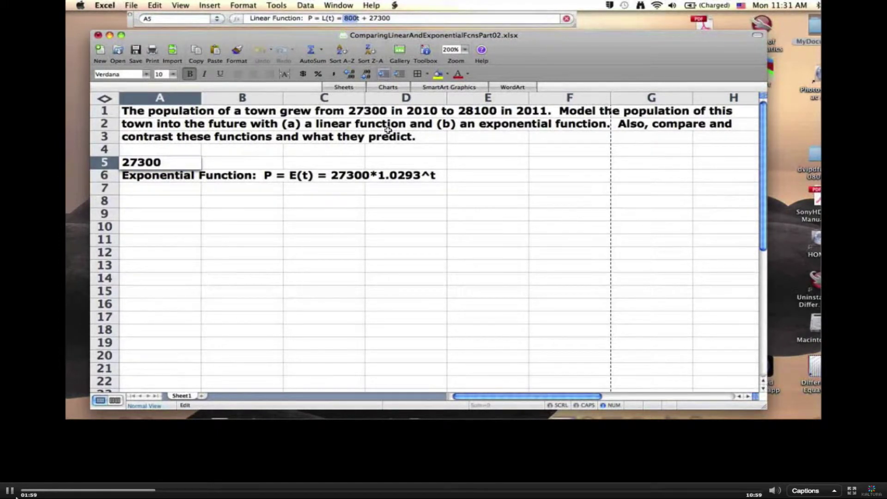
pyautogui.press('Return')
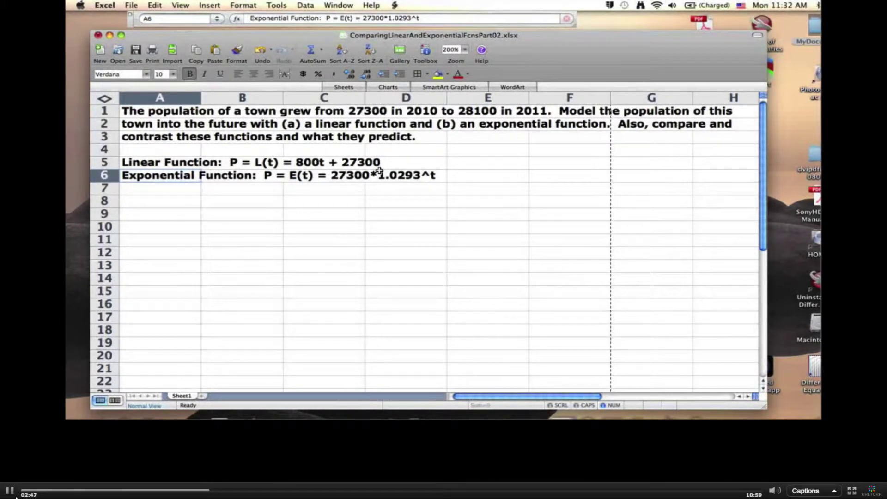
# Enter the column headers t, P and P in A9:C9
pyautogui.press('Down')
pyautogui.press('Down')
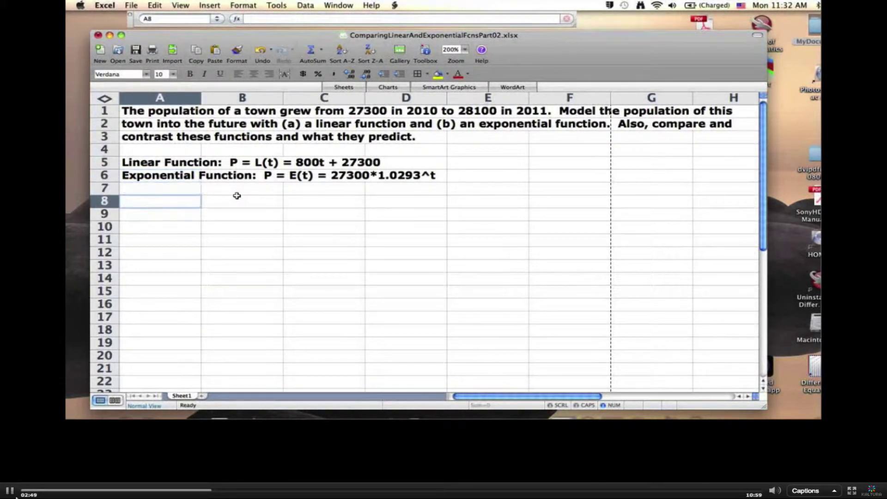
pyautogui.press('Down')
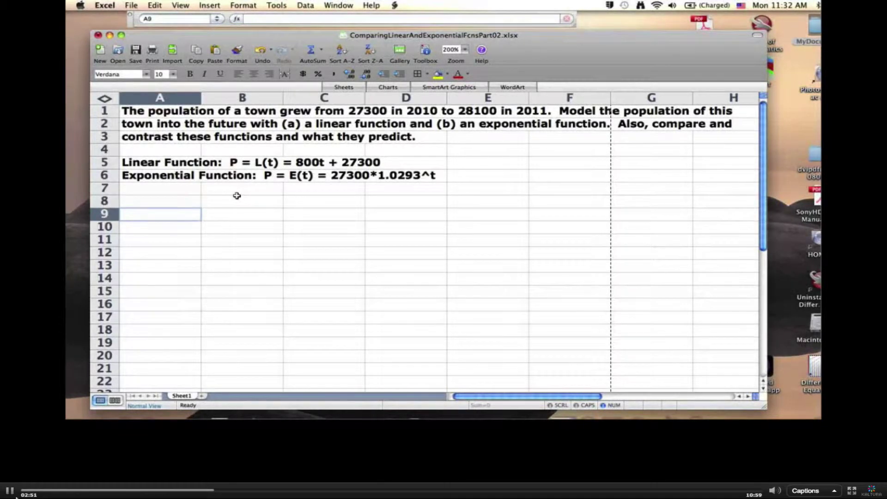
pyautogui.write('t')
pyautogui.press('Return')
pyautogui.press('Up')
pyautogui.press('Right')
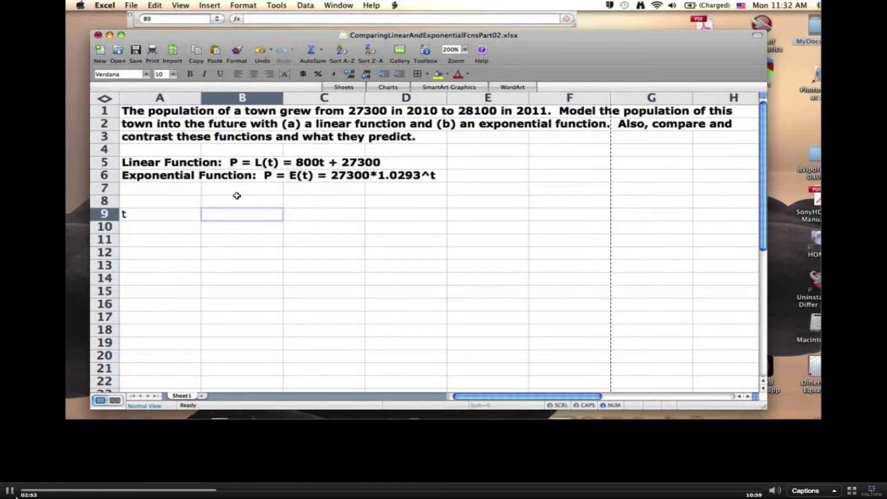
pyautogui.write('P')
pyautogui.press('Return')
pyautogui.press('Up')
pyautogui.press('Right')
pyautogui.write('P')
pyautogui.press('Return')
pyautogui.press('Up')
pyautogui.press('Down')
pyautogui.press('Left')
pyautogui.press('Left')
# Label B8 'linear' and C8 'exponential', and make the A8:C9 header block bold
pyautogui.press('Right')
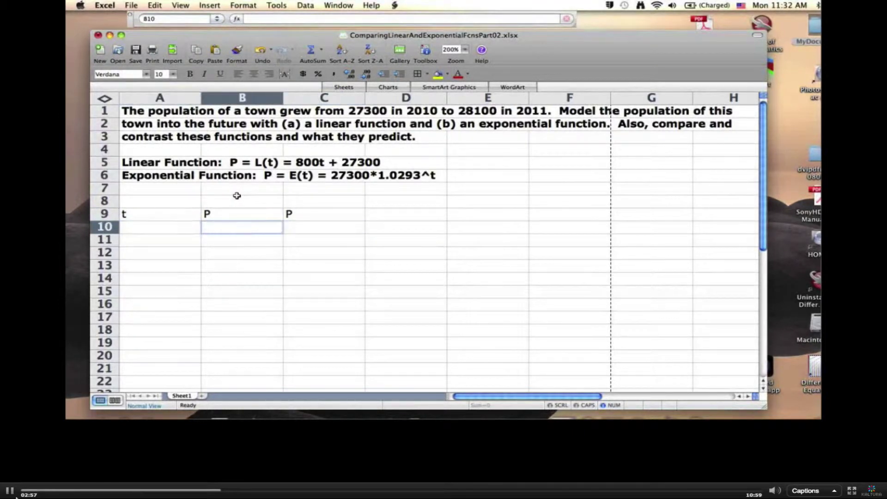
pyautogui.press('Up')
pyautogui.press('Up')
pyautogui.write('linear')
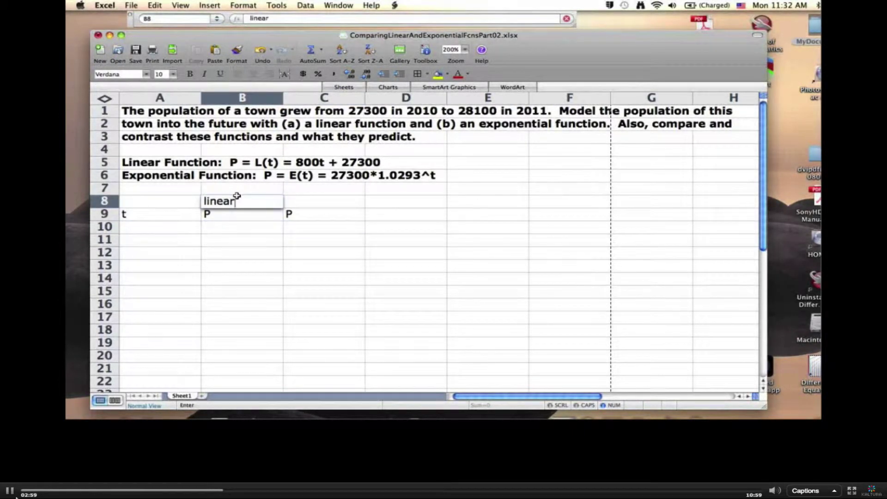
pyautogui.press('Tab')
pyautogui.write('exponen')
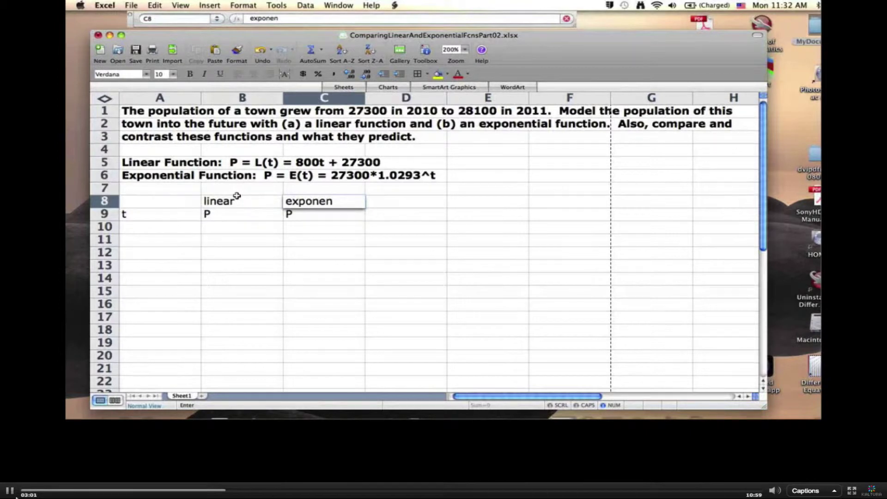
pyautogui.write('tial')
pyautogui.press('Return')
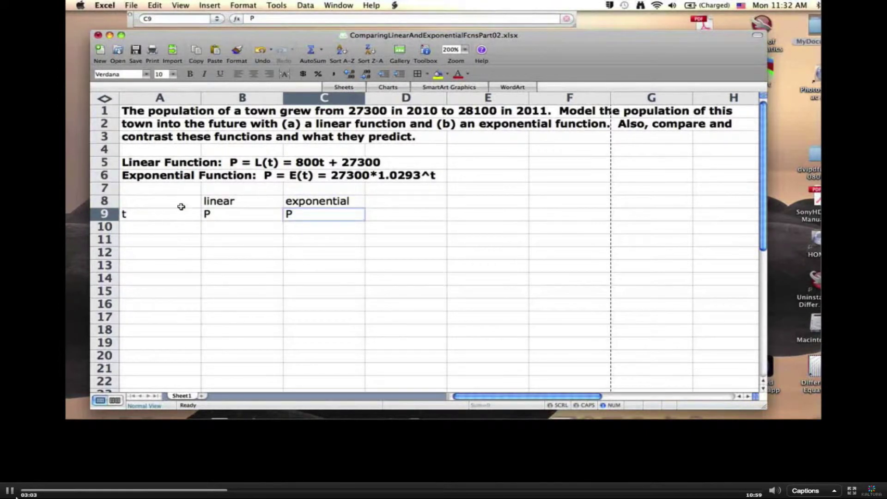
pyautogui.moveTo(181, 206); pyautogui.dragTo(293, 214)
pyautogui.press('super+b')
pyautogui.click(242, 246)
# Start t at 0 in A10, add =A10+0.25 in A11, and fill down to 3.75 in A25
pyautogui.click(184, 228)
pyautogui.write('0')
pyautogui.press('Return')
pyautogui.write('=A10+1')
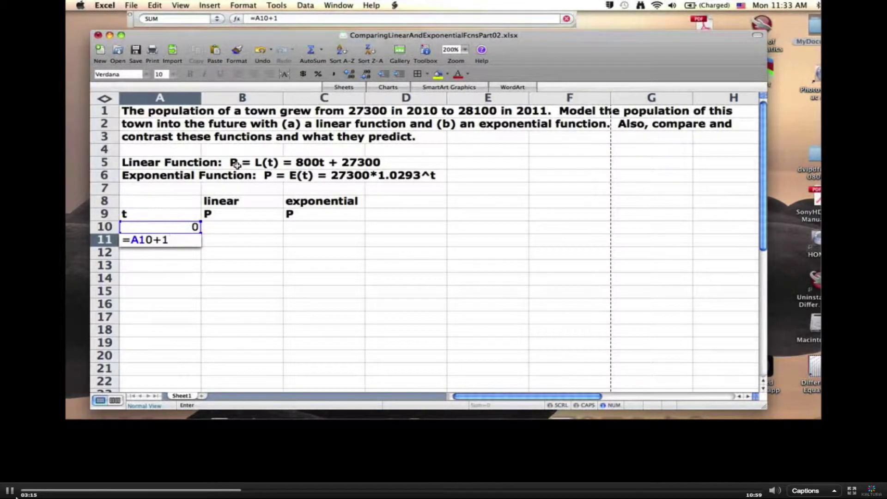
pyautogui.press('BackSpace')
pyautogui.write('.5')
pyautogui.press('BackSpace')
pyautogui.write('.25')
pyautogui.press('Return')
pyautogui.click(176, 240)
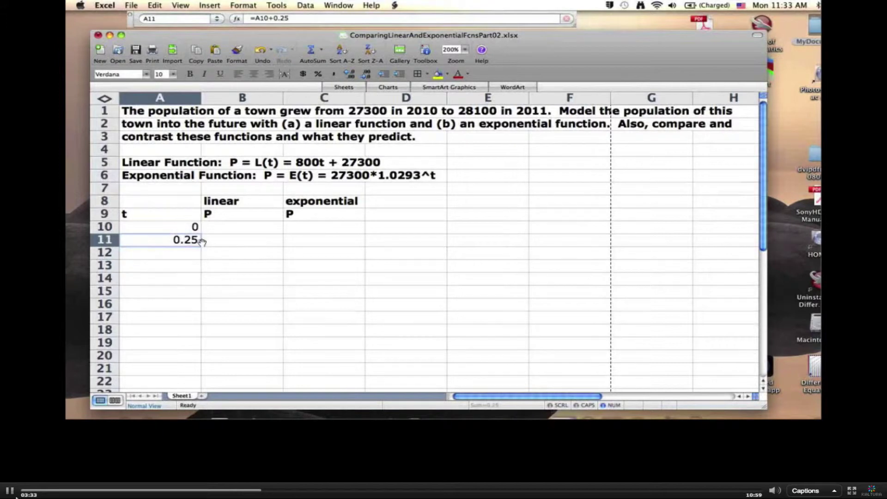
pyautogui.moveTo(202, 247); pyautogui.dragTo(203, 386)
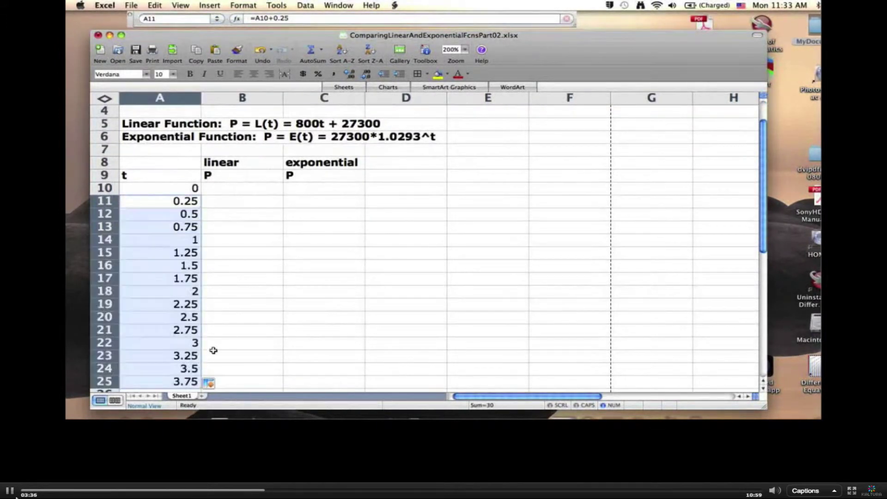
pyautogui.click(244, 189)
# Label E5 'slope' and E6 'P-int'
pyautogui.scroll(3, 765, 186)
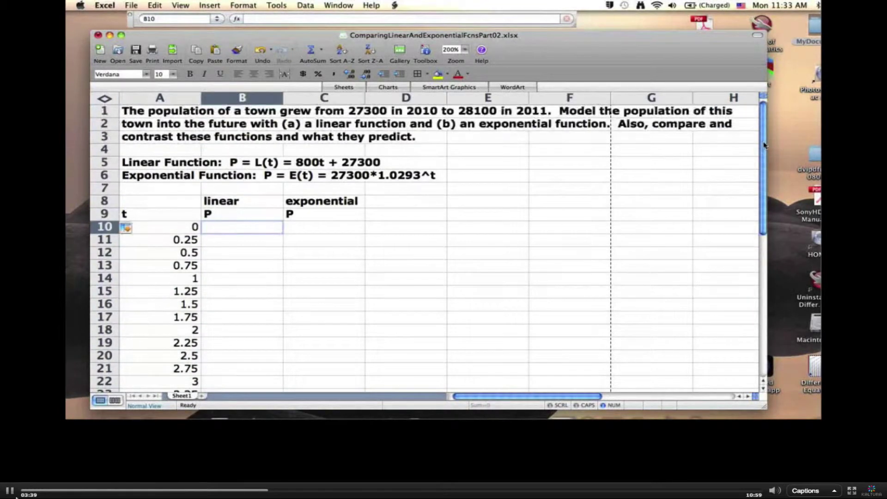
pyautogui.click(506, 161)
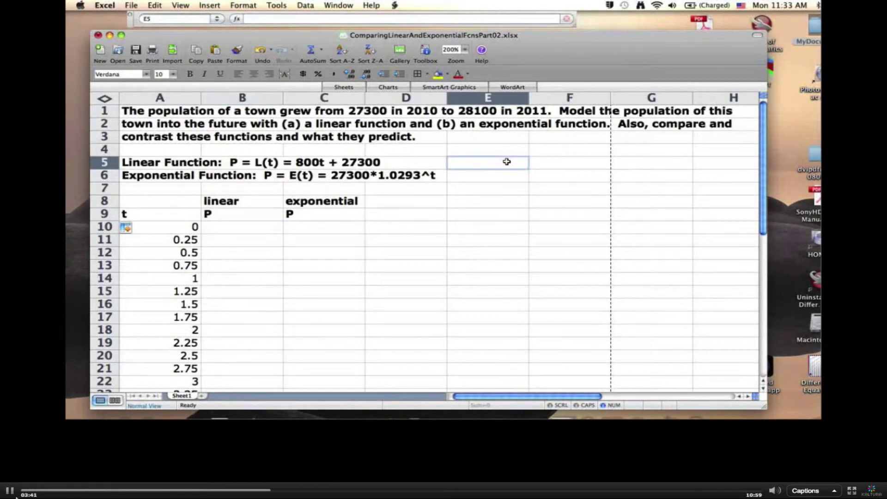
pyautogui.write('slope')
pyautogui.press('Return')
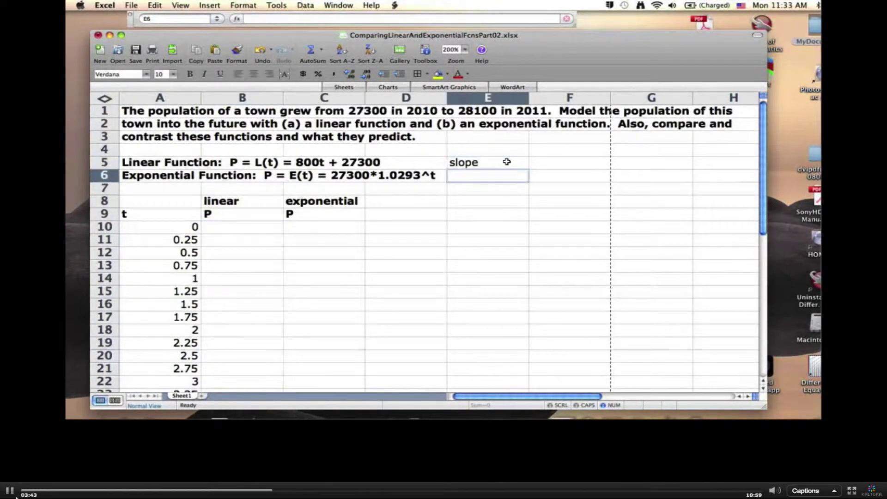
pyautogui.write('P-int')
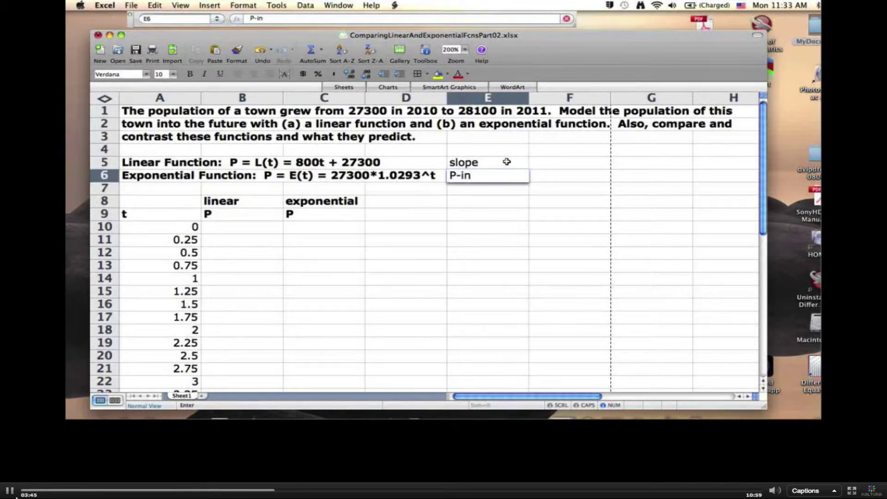
pyautogui.press('Tab')
pyautogui.press('Tab')
# Add growth rate and P-int labels beside them, and bold the slope and P-int labels
pyautogui.press('Up')
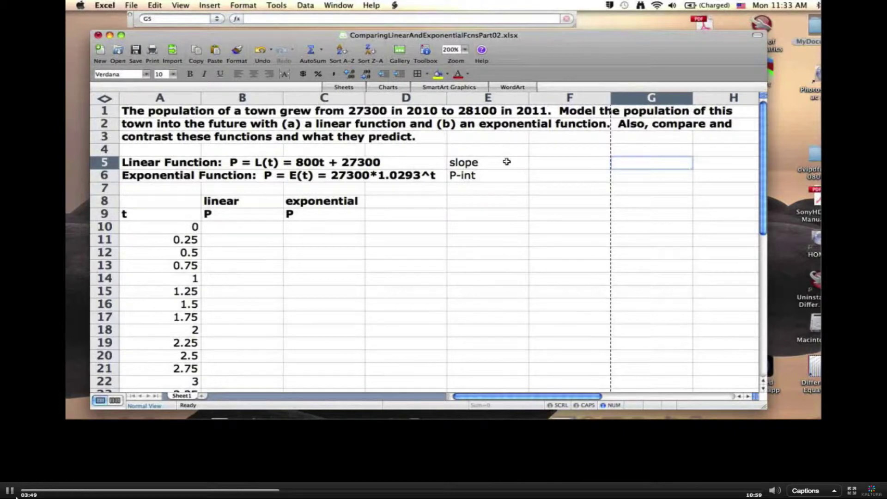
pyautogui.write('growth rate')
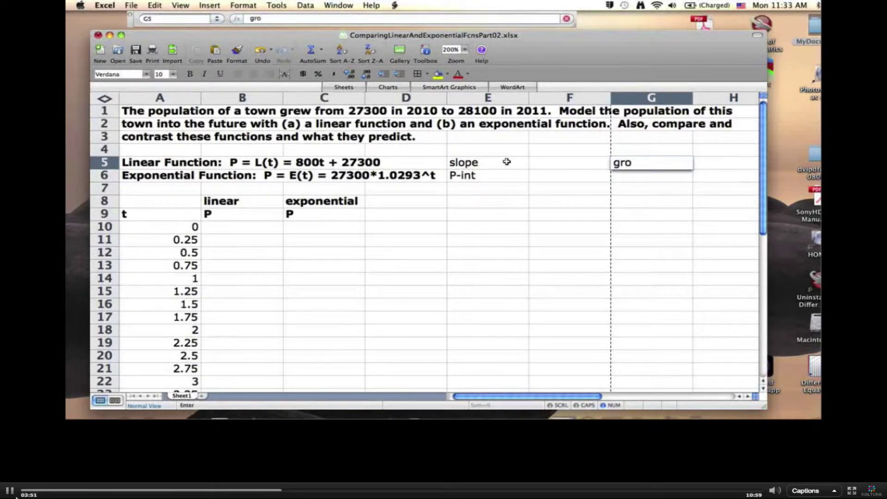
pyautogui.press('Return')
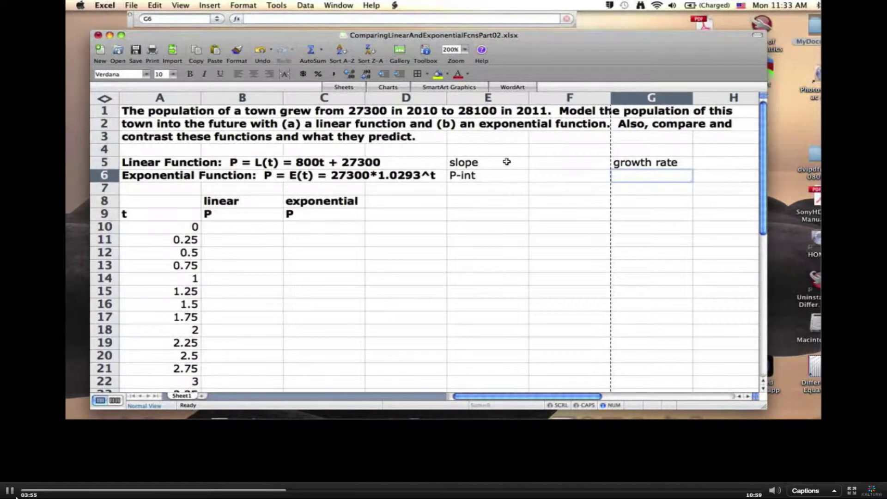
pyautogui.write('P-int')
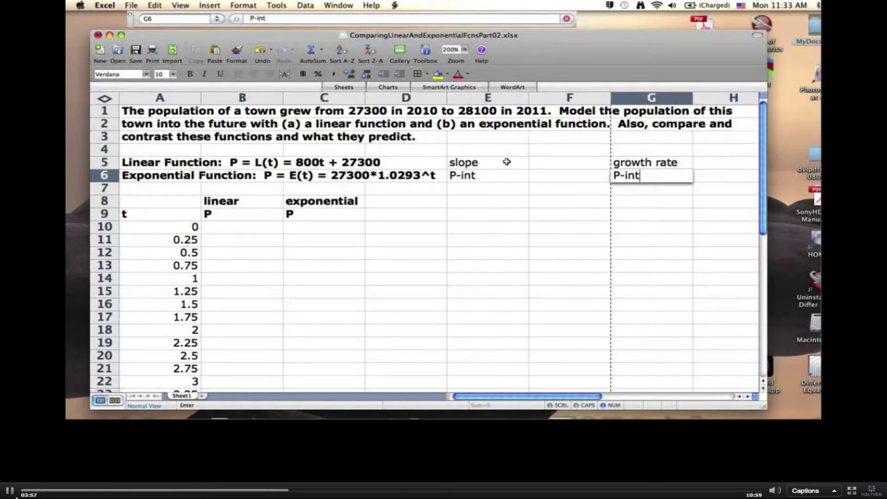
pyautogui.press('Return')
pyautogui.press('Up')
pyautogui.press('Left')
pyautogui.press('Left')
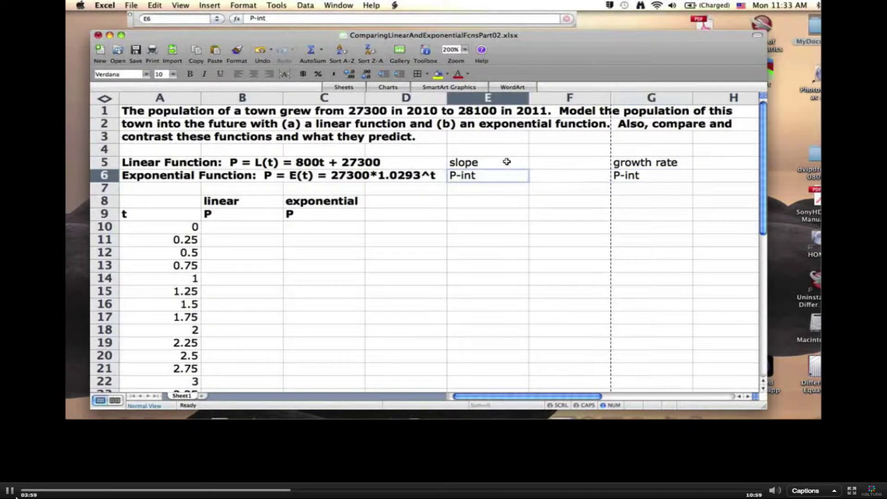
pyautogui.moveTo(507, 162); pyautogui.dragTo(505, 175)
pyautogui.press('super+b')
# Enter the slope value 800 in F5 and the P-int value 27300 in F6
pyautogui.click(547, 159)
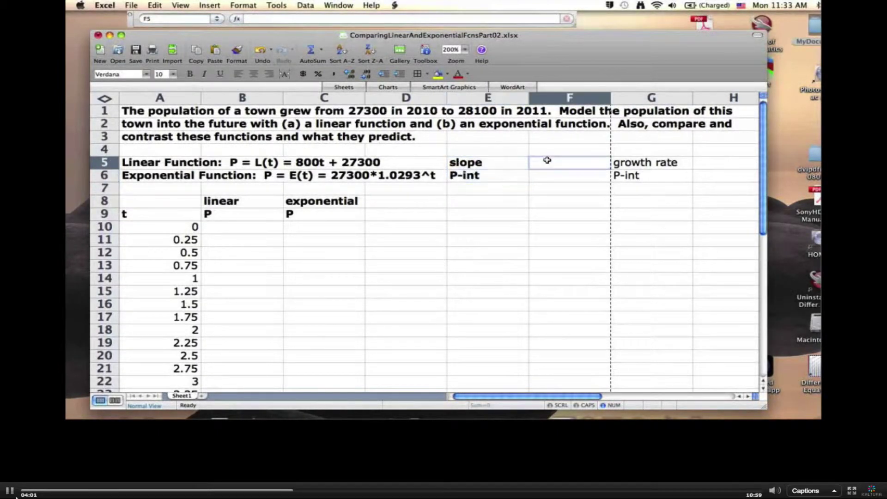
pyautogui.write('800')
pyautogui.press('Return')
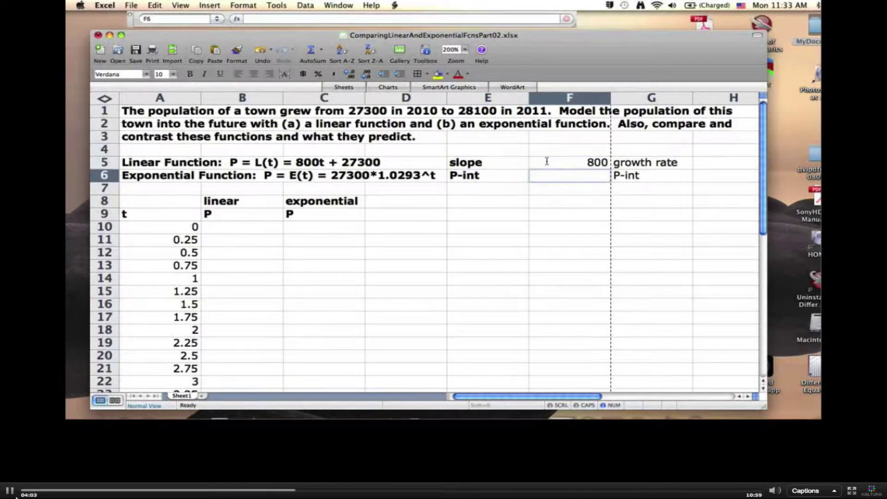
pyautogui.write('27300')
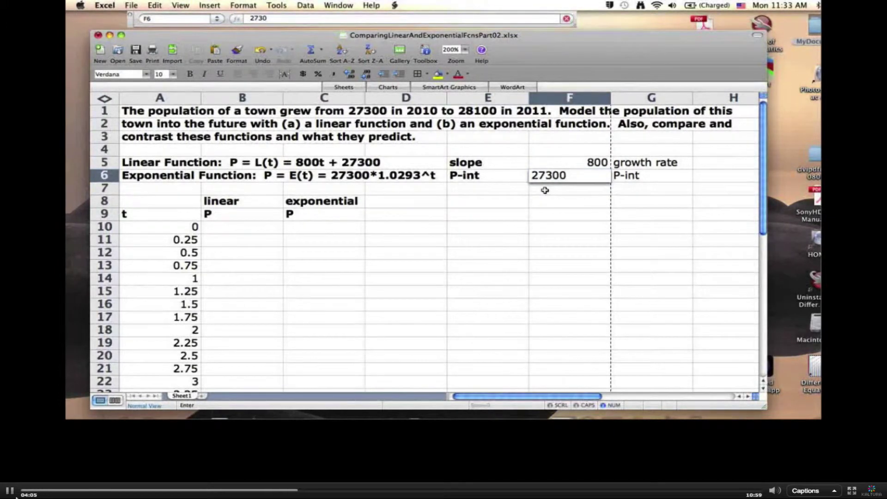
pyautogui.press('Return')
# Bold the growth rate labels, then clear the misplaced labels in column G
pyautogui.press('Up')
pyautogui.press('Right')
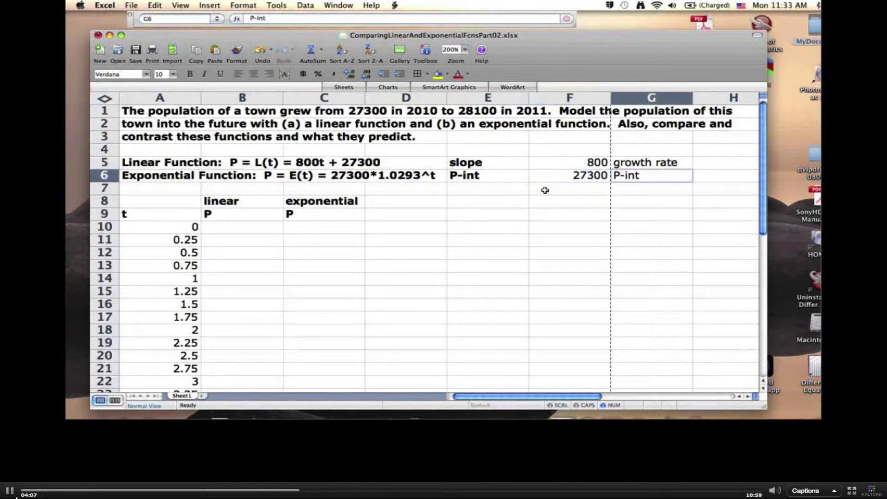
pyautogui.moveTo(634, 167); pyautogui.dragTo(635, 175)
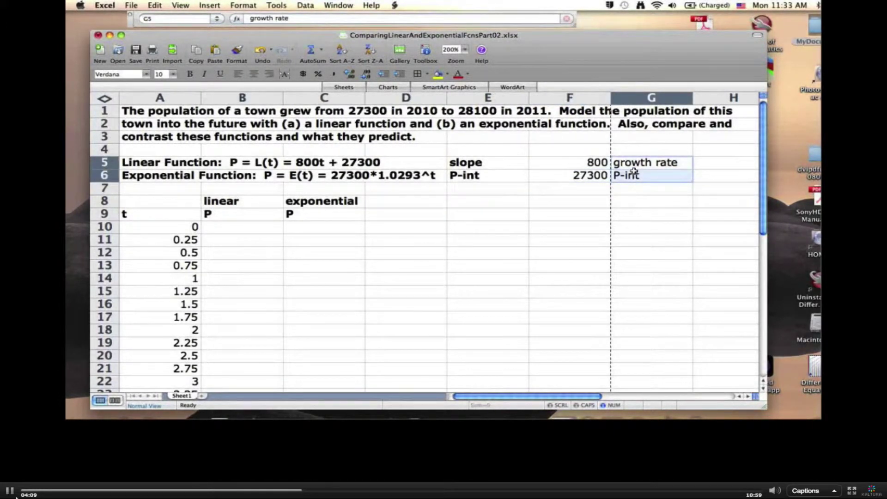
pyautogui.press('super+b')
pyautogui.click(702, 162)
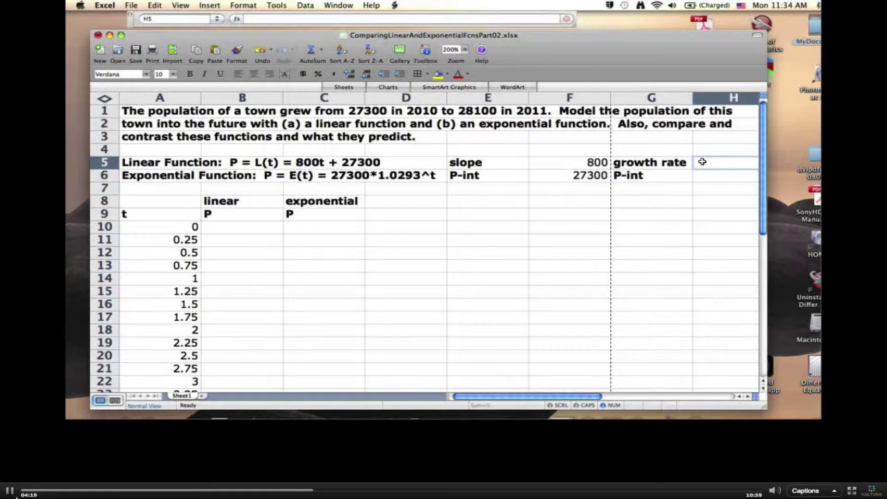
pyautogui.press('Down')
pyautogui.press('Left')
pyautogui.press('Up')
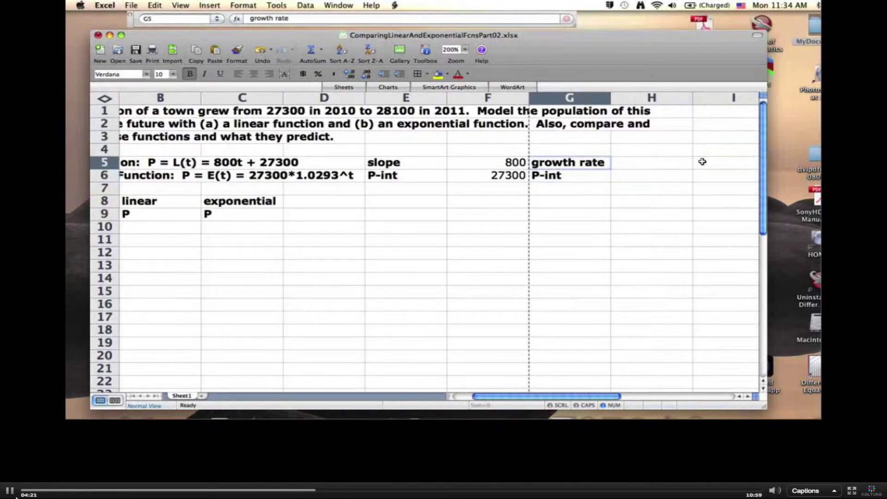
pyautogui.press('Delete')
pyautogui.press('Down')
pyautogui.press('Delete')
pyautogui.press('Down')
pyautogui.press('Left')
pyautogui.press('Left')
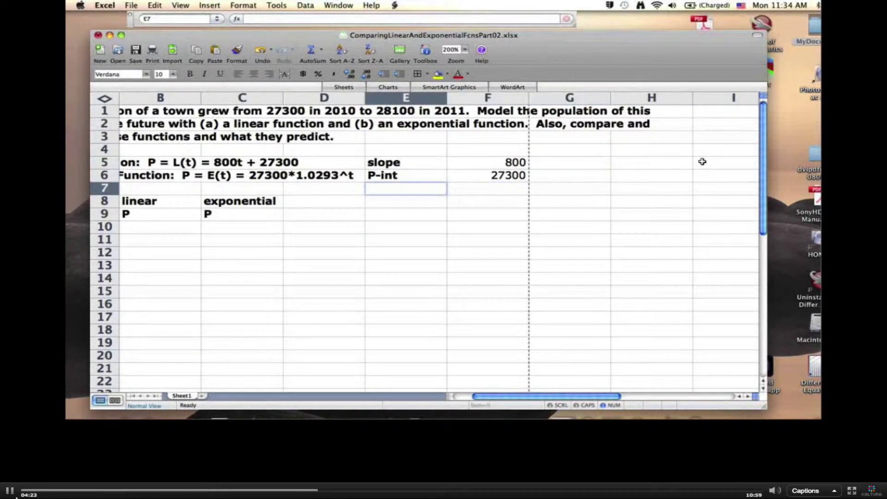
pyautogui.press('Right')
pyautogui.press('Right')
pyautogui.press('Up')
pyautogui.press('Up')
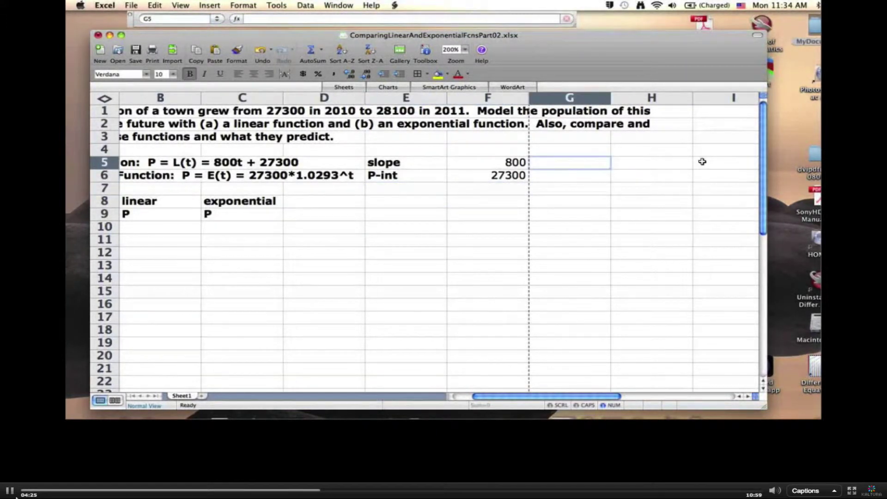
# Type 'growth rate' in G5 with its value 0.0293 in H5
pyautogui.write('growth rate')
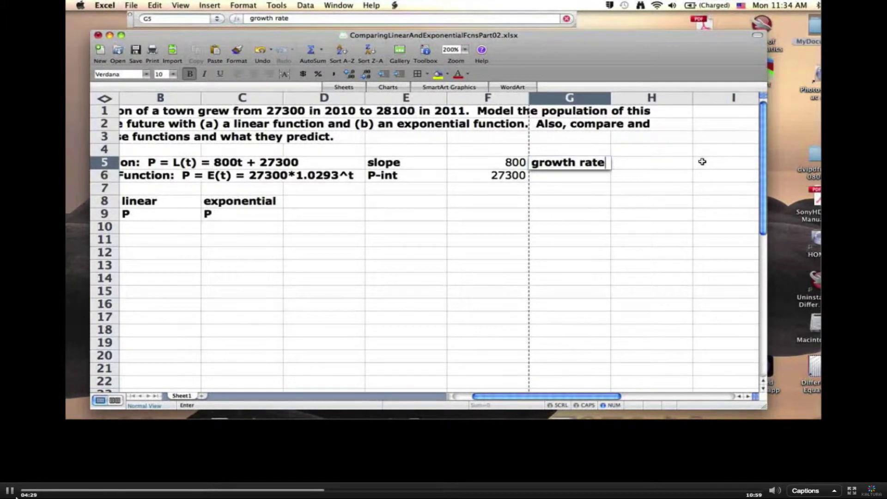
pyautogui.press('Return')
pyautogui.press('Up')
pyautogui.press('Right')
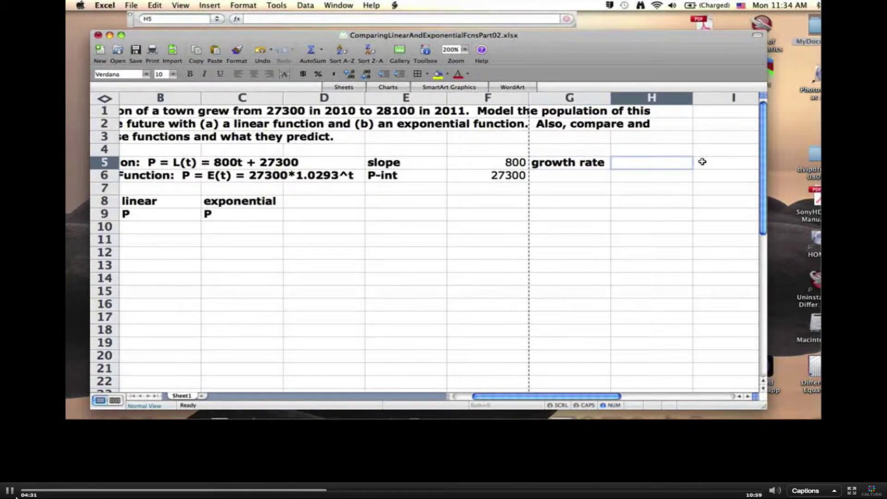
pyautogui.write('.0293')
pyautogui.press('Return')
pyautogui.press('Return')
pyautogui.press('Return')
pyautogui.press('Down')
pyautogui.press('Down')
pyautogui.press('Left')
pyautogui.press('Left')
pyautogui.press('Left')
pyautogui.press('Left')
pyautogui.press('Left')
pyautogui.press('Left')
pyautogui.press('Left')
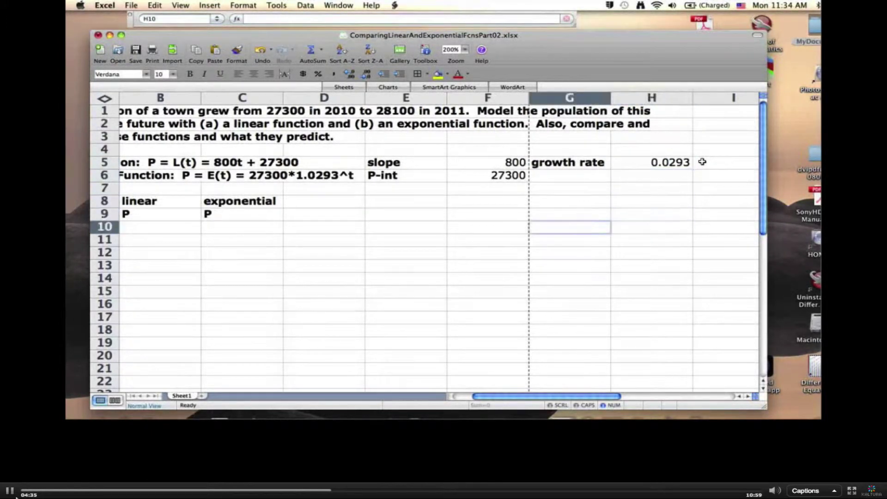
pyautogui.press('Right')
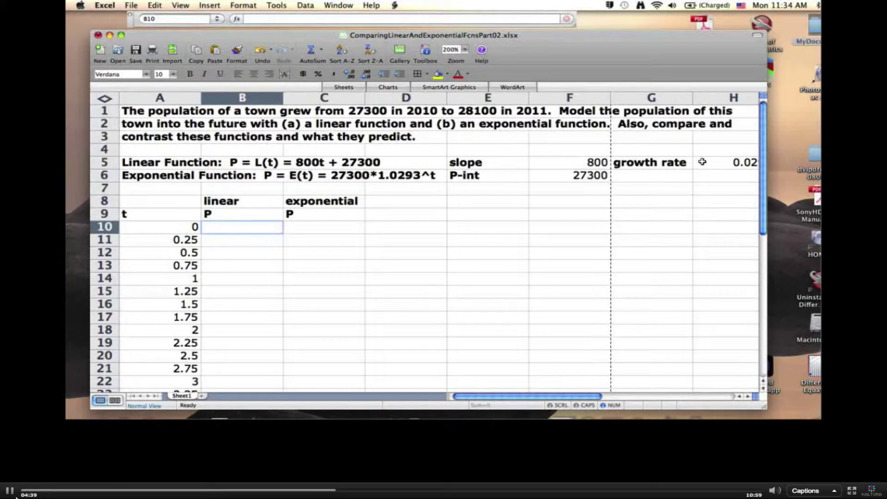
# Enter =$F$5*A10+$F$6 in B10 so the first linear P shows 27300
pyautogui.write('=')
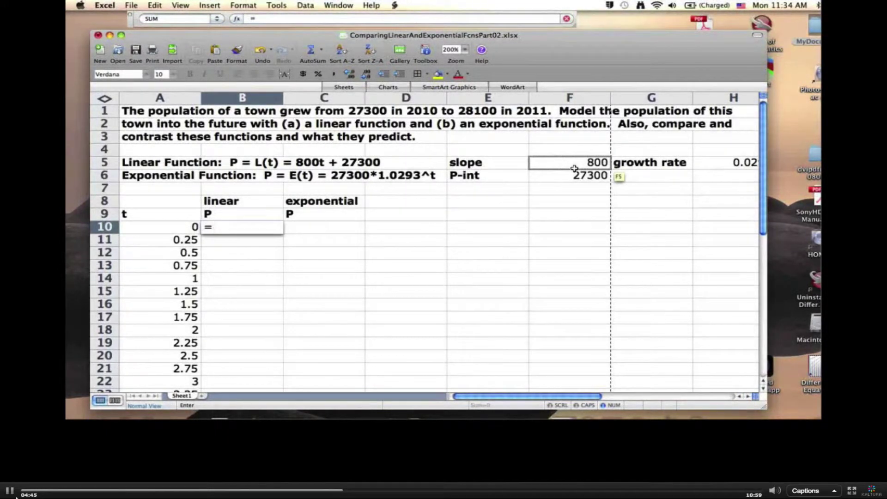
pyautogui.write('$F$')
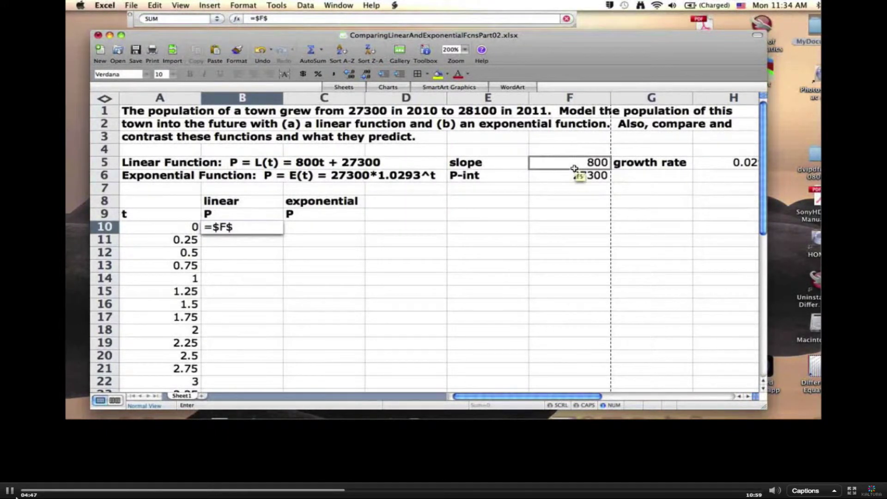
pyautogui.write('6')
pyautogui.press('BackSpace')
pyautogui.write('5*')
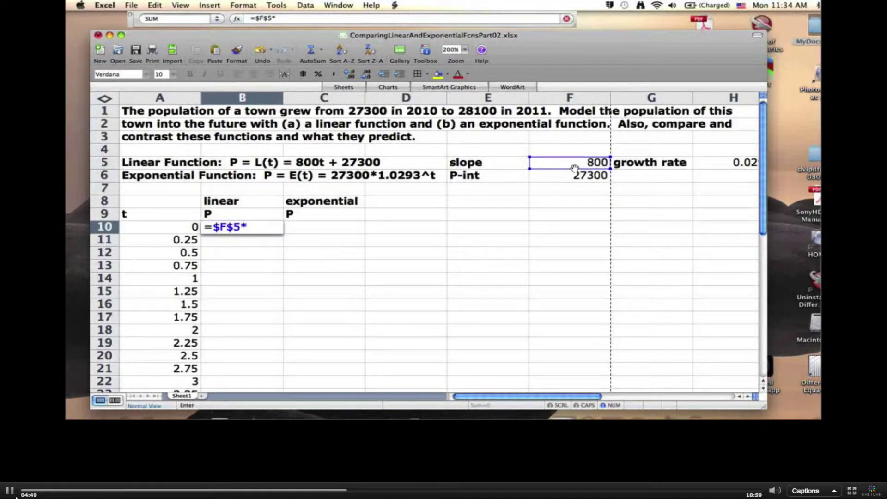
pyautogui.click(184, 229)
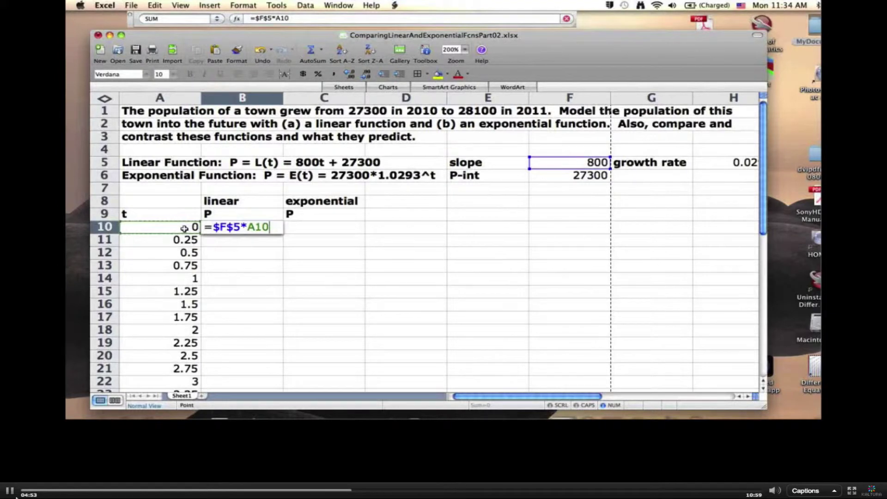
pyautogui.write('+$F$6')
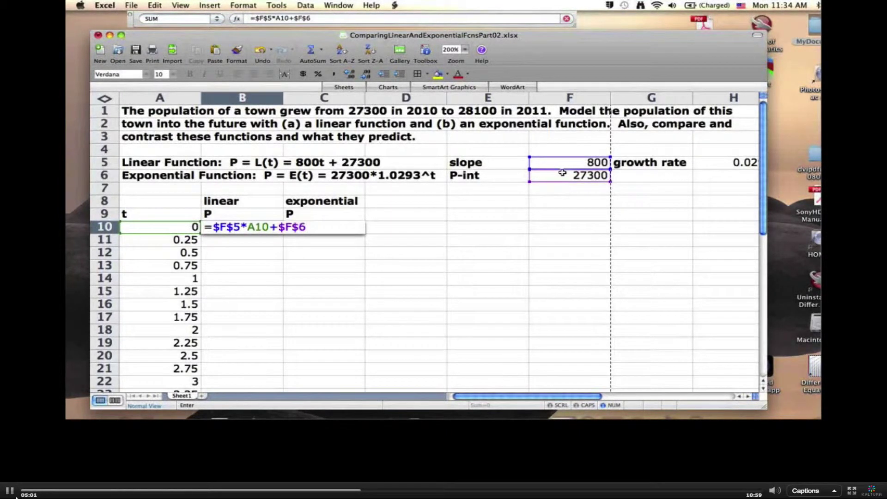
pyautogui.press('Return')
pyautogui.press('Up')
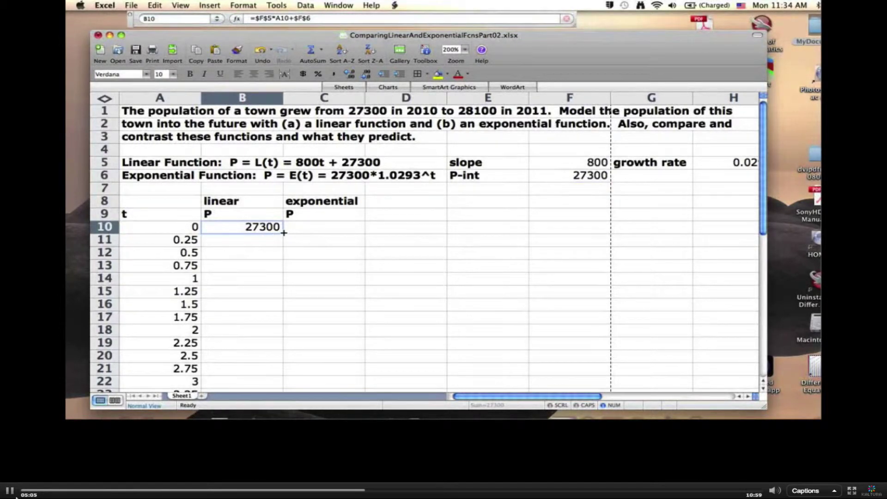
# Fill the linear formula from B10 down to B25 and check the copied formulas
pyautogui.moveTo(282, 232); pyautogui.dragTo(284, 285)
pyautogui.click(251, 279)
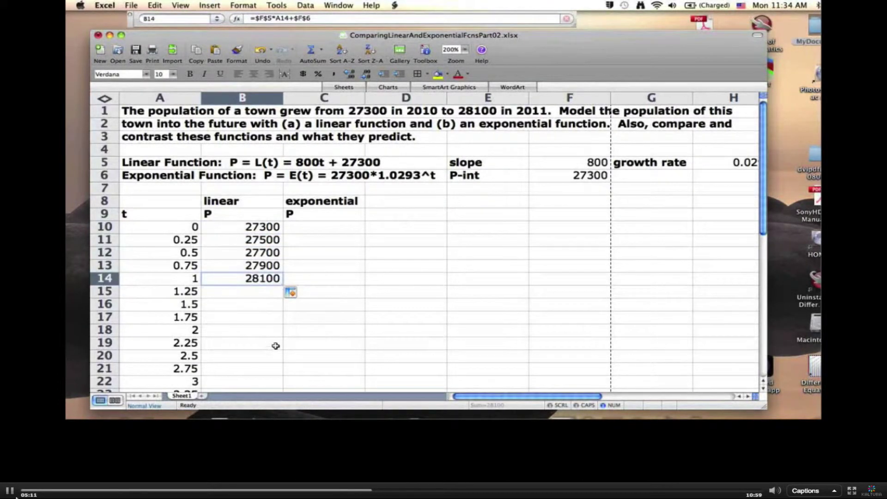
pyautogui.click(285, 279)
pyautogui.click(280, 278)
pyautogui.moveTo(281, 284); pyautogui.dragTo(283, 326)
pyautogui.click(267, 226)
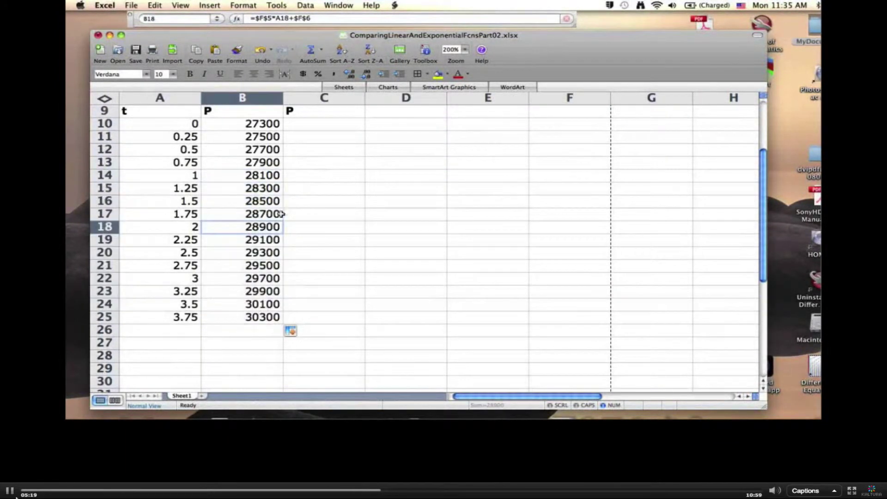
pyautogui.click(275, 176)
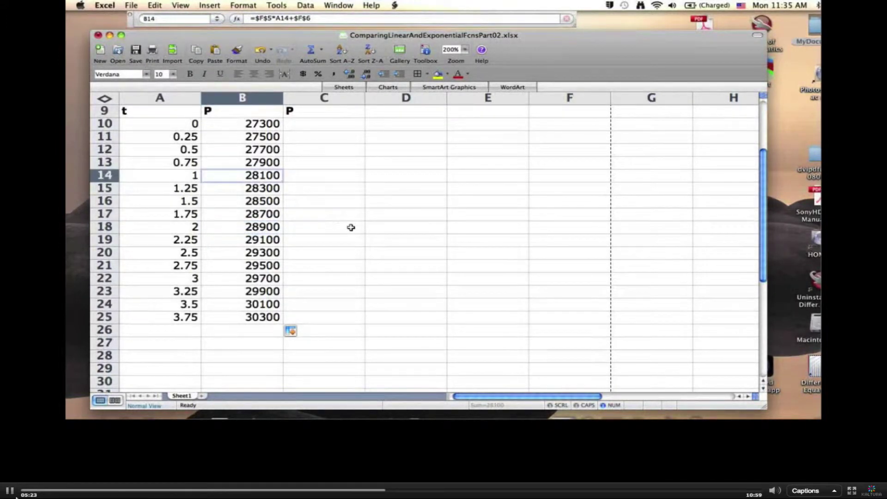
pyautogui.click(259, 278)
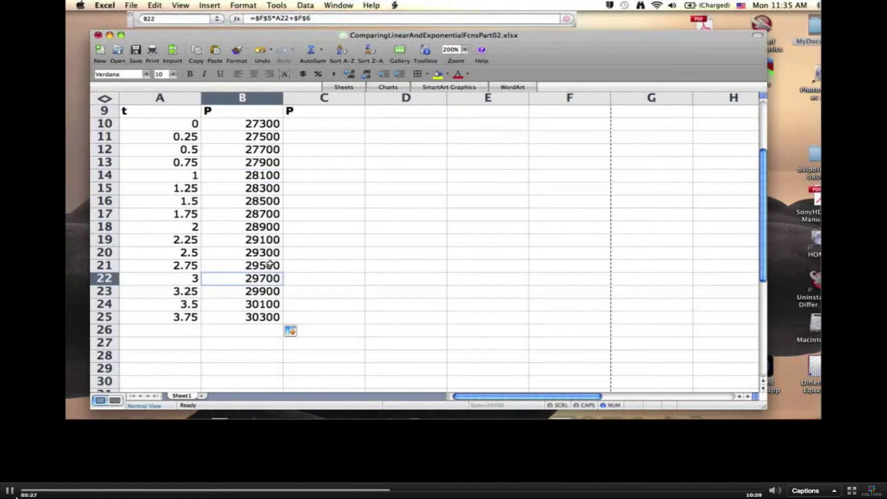
pyautogui.click(266, 226)
# Extend the t and linear P values into row 26, reaching t = 4 and P = 30500
pyautogui.click(196, 317)
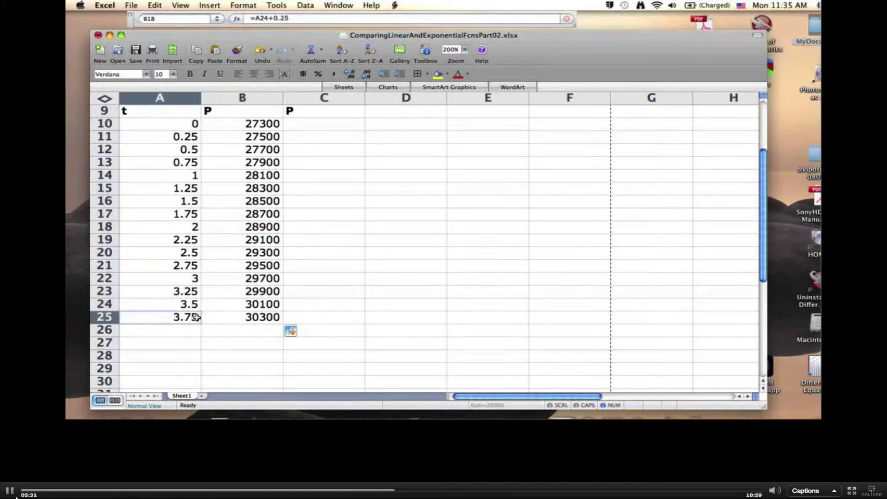
pyautogui.moveTo(195, 317); pyautogui.dragTo(217, 317)
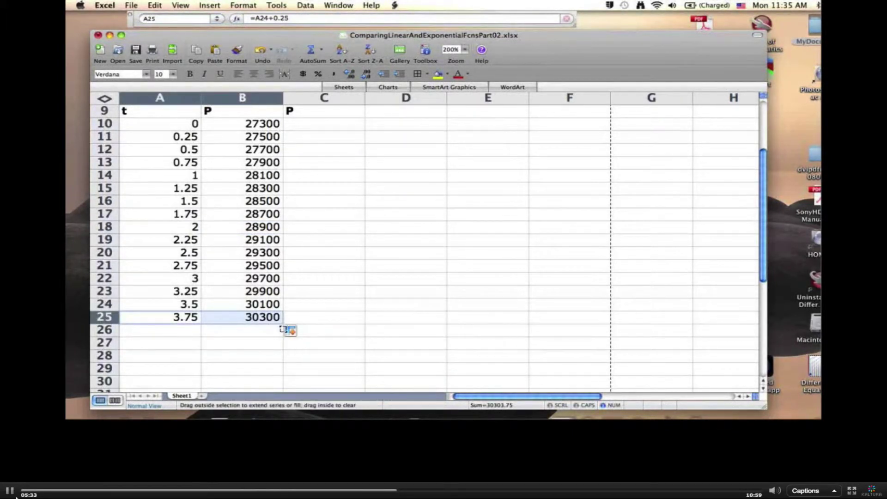
pyautogui.moveTo(283, 329); pyautogui.dragTo(287, 334)
pyautogui.click(317, 322)
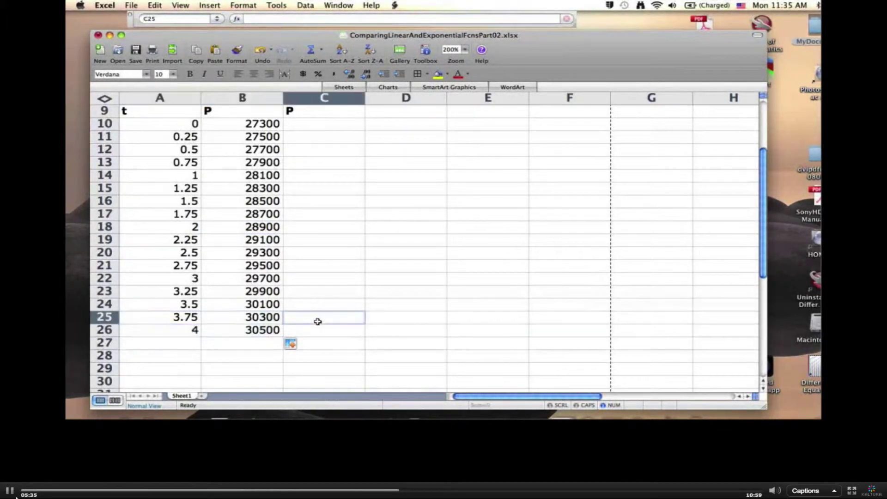
pyautogui.click(263, 332)
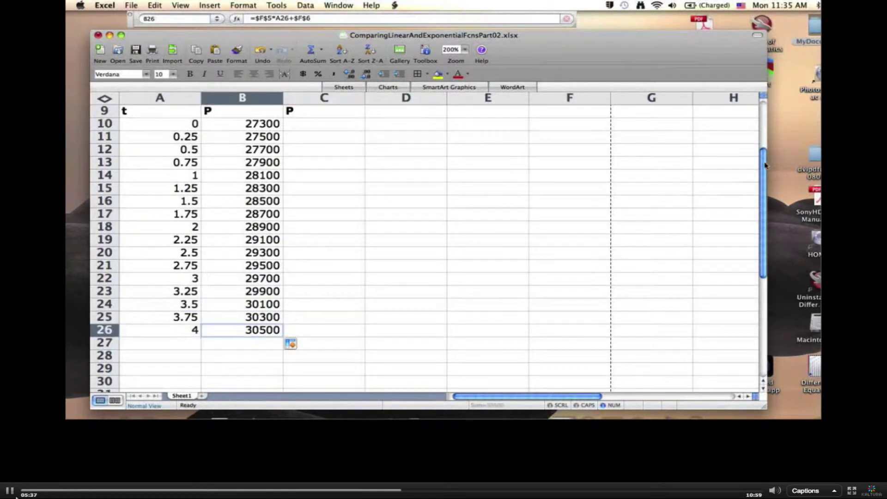
pyautogui.moveTo(765, 163); pyautogui.dragTo(765, 158)
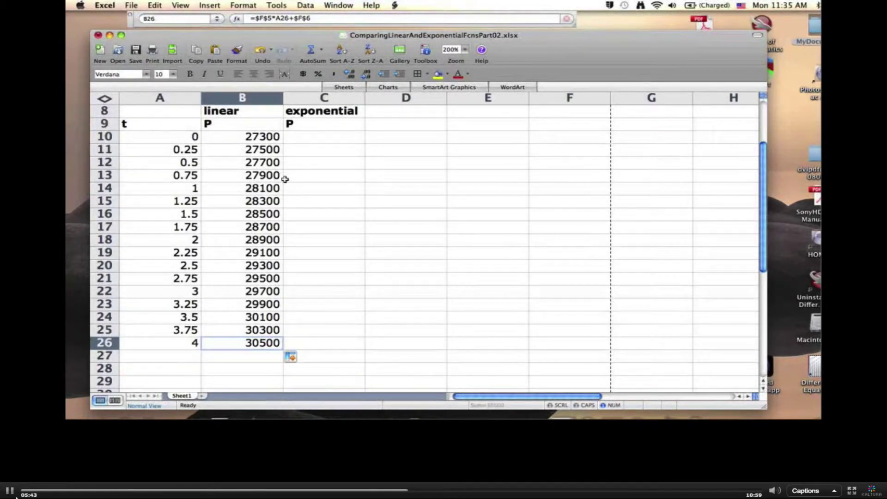
pyautogui.click(271, 137)
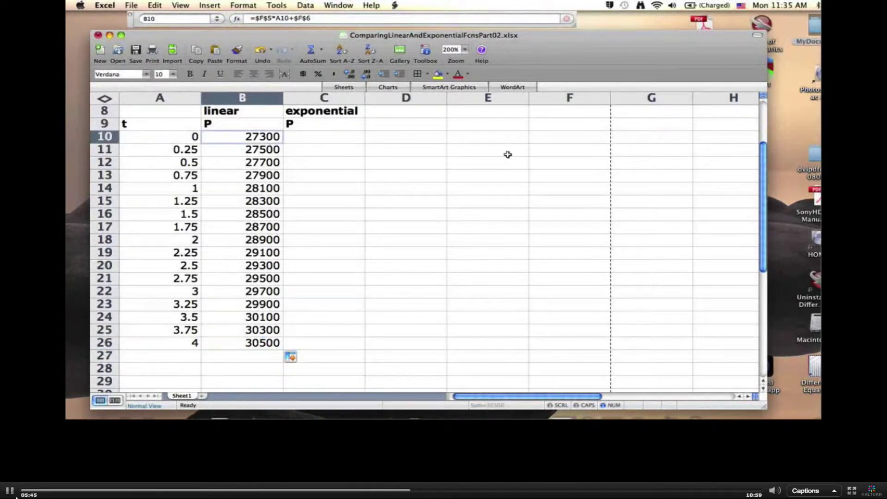
pyautogui.moveTo(764, 197); pyautogui.dragTo(765, 169)
# Enter =$F$6*(1+$H$5)^A10 in C10, giving 27300 at t = 0
pyautogui.click(330, 202)
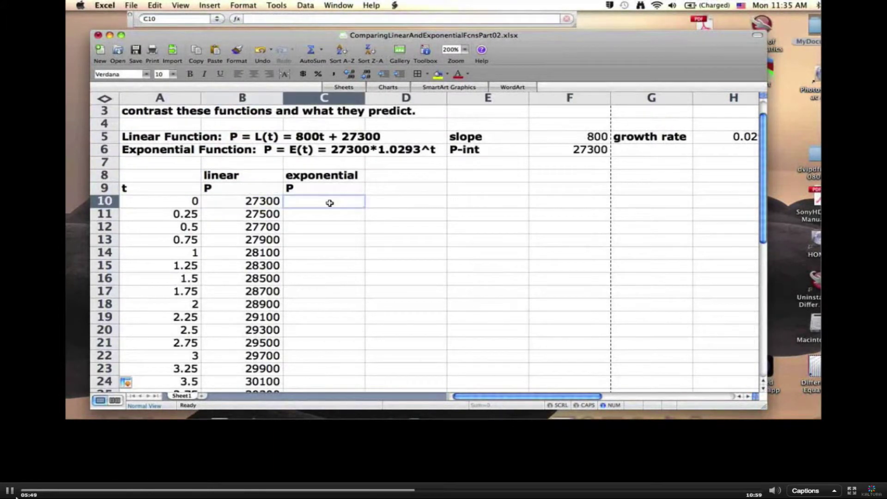
pyautogui.write('=')
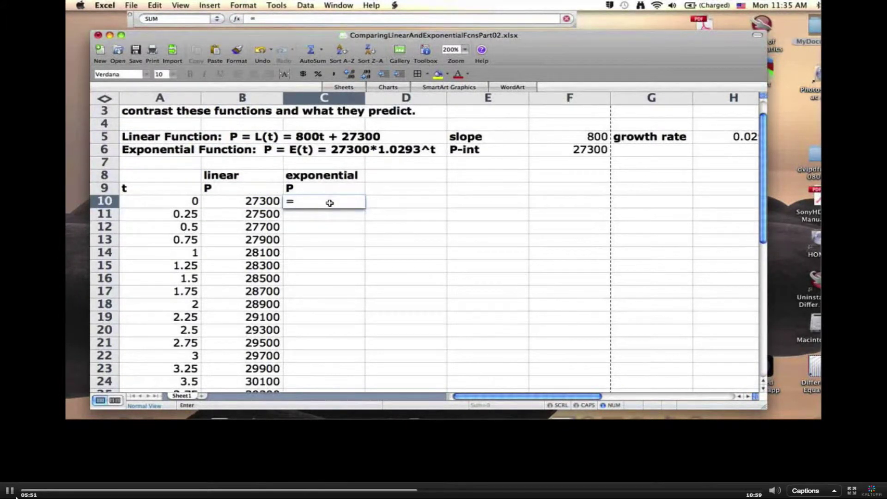
pyautogui.write('$F$6')
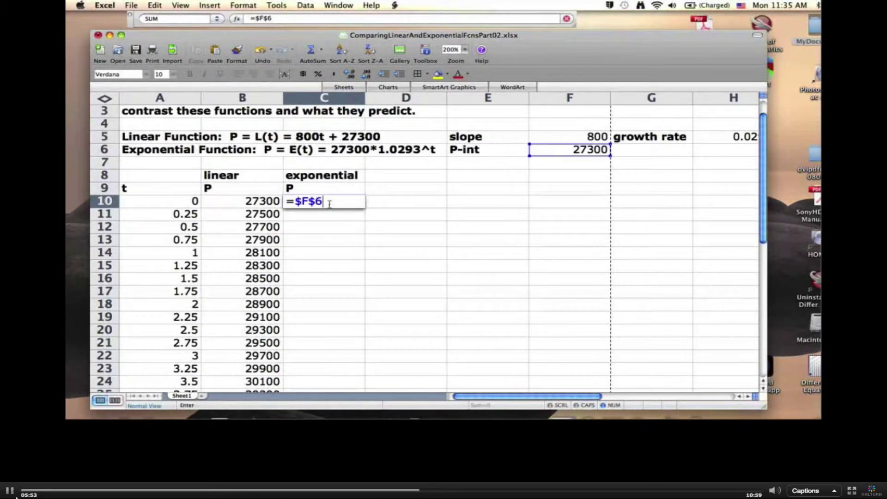
pyautogui.write('*(1+')
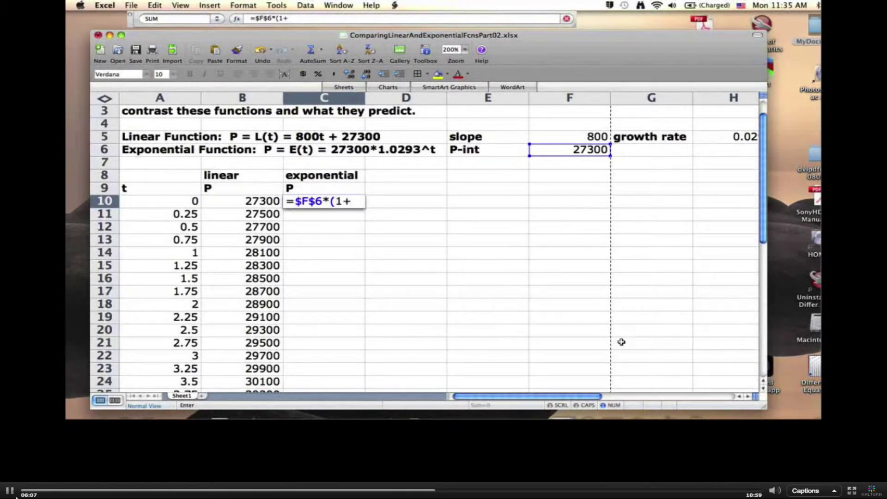
pyautogui.moveTo(587, 398); pyautogui.dragTo(597, 398)
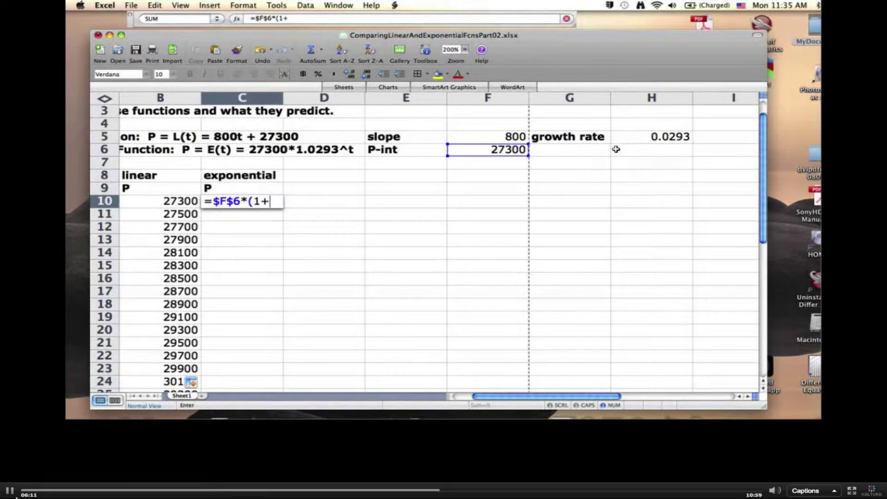
pyautogui.write('$H$5)')
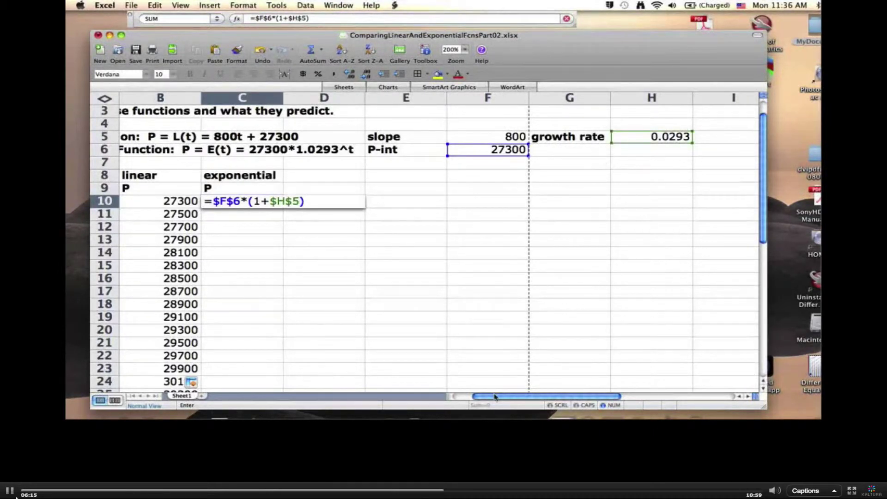
pyautogui.click(465, 396)
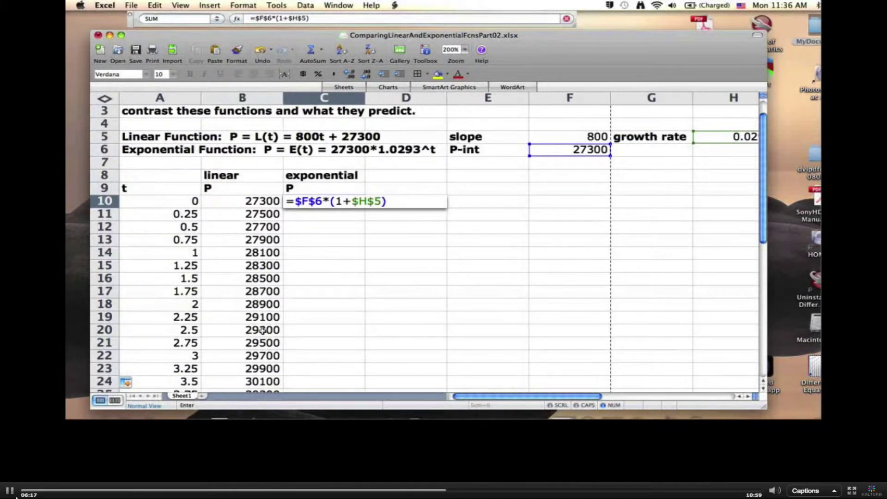
pyautogui.write('^')
pyautogui.click(168, 204)
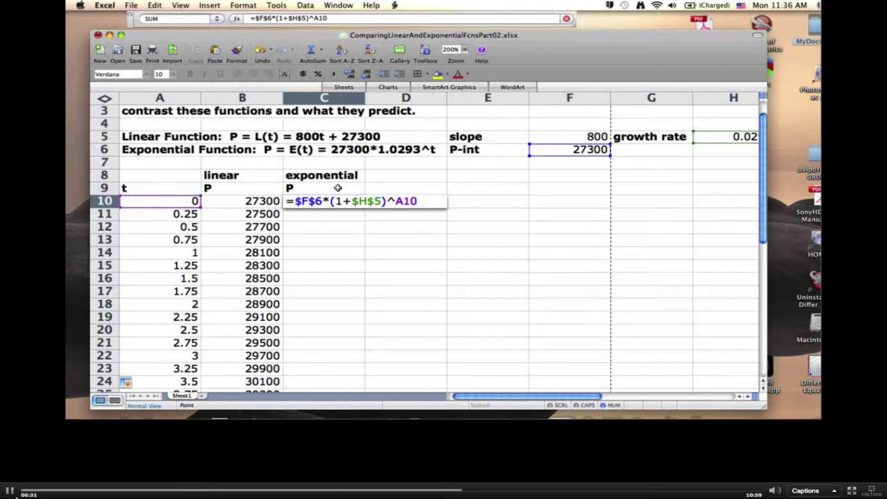
pyautogui.press('Return')
pyautogui.click(360, 203)
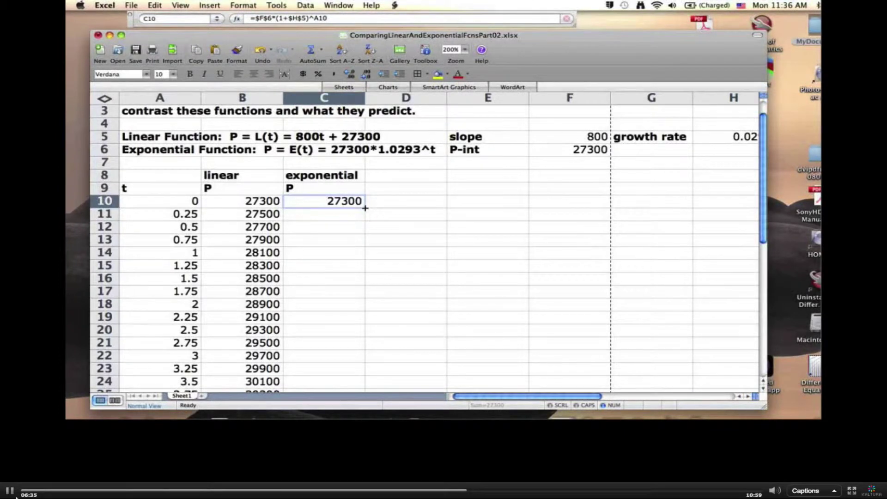
# Copy C10's exponential formula down through C26, ending at 30642.9476 for t = 4
pyautogui.moveTo(365, 208); pyautogui.dragTo(363, 254)
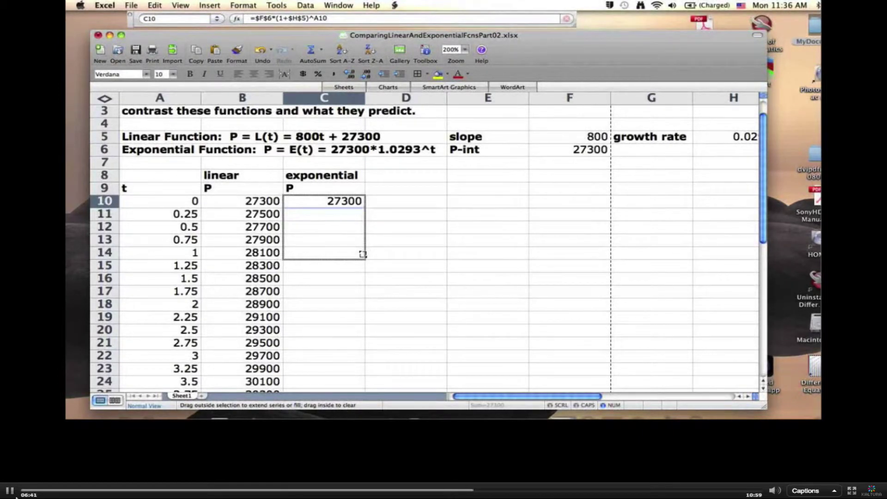
pyautogui.moveTo(363, 254); pyautogui.dragTo(363, 255)
pyautogui.click(346, 258)
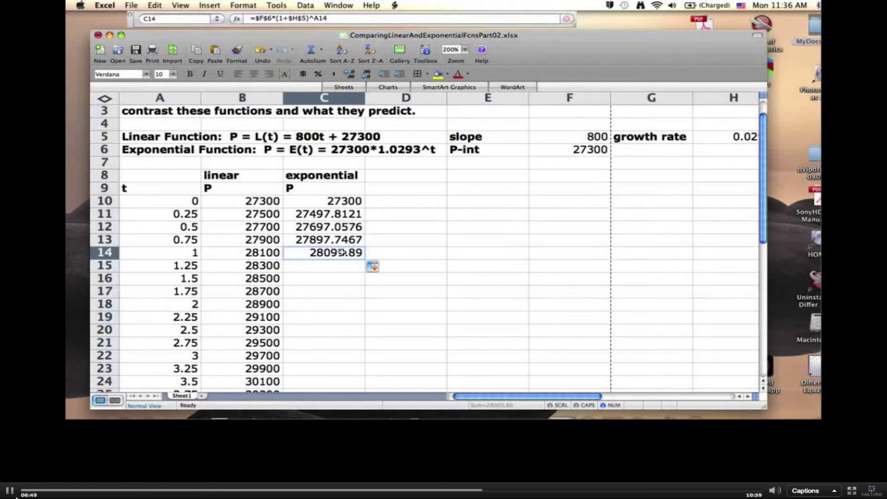
pyautogui.moveTo(364, 258); pyautogui.dragTo(369, 181)
pyautogui.moveTo(763, 224); pyautogui.dragTo(763, 139)
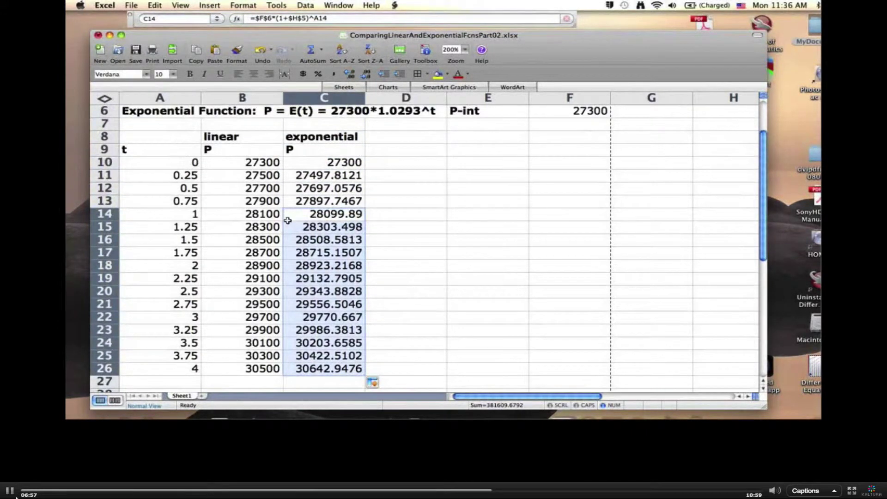
pyautogui.moveTo(272, 218); pyautogui.dragTo(309, 216)
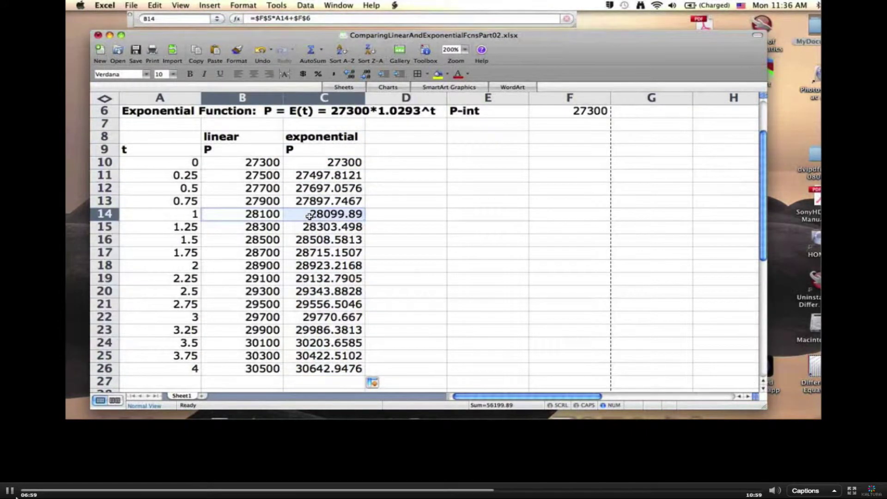
pyautogui.moveTo(159, 214); pyautogui.dragTo(310, 219)
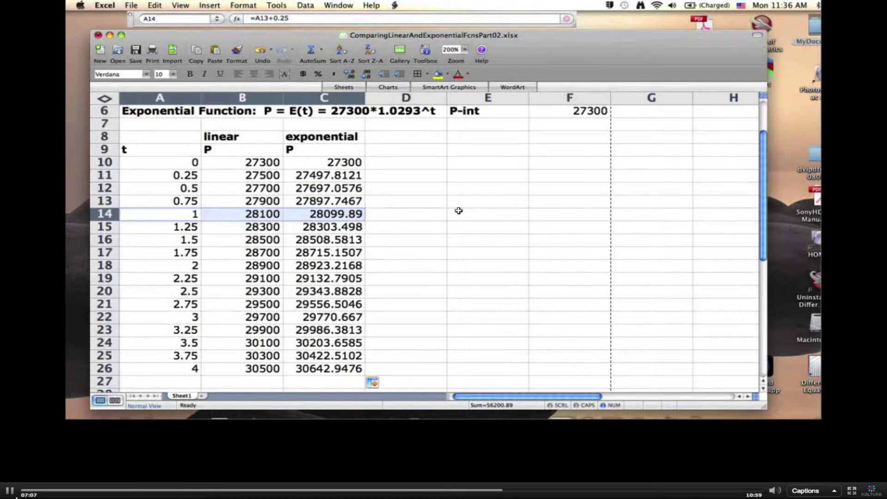
pyautogui.moveTo(266, 177); pyautogui.dragTo(340, 177)
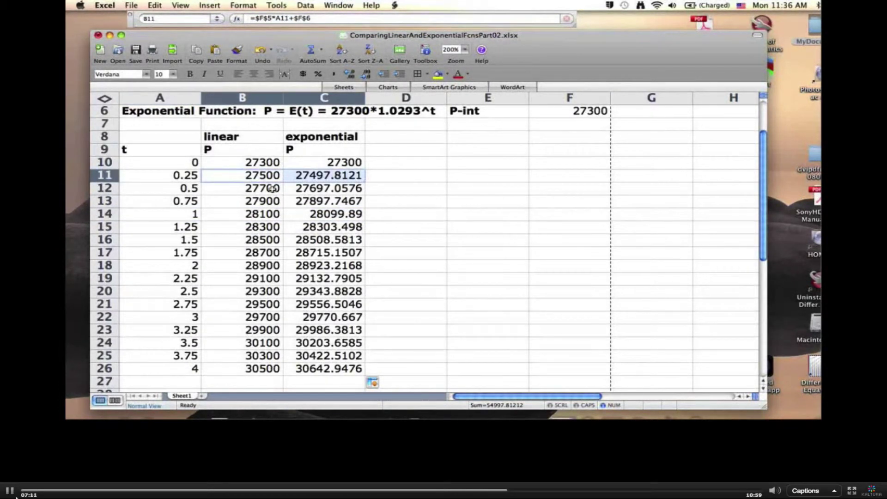
pyautogui.moveTo(272, 189); pyautogui.dragTo(326, 189)
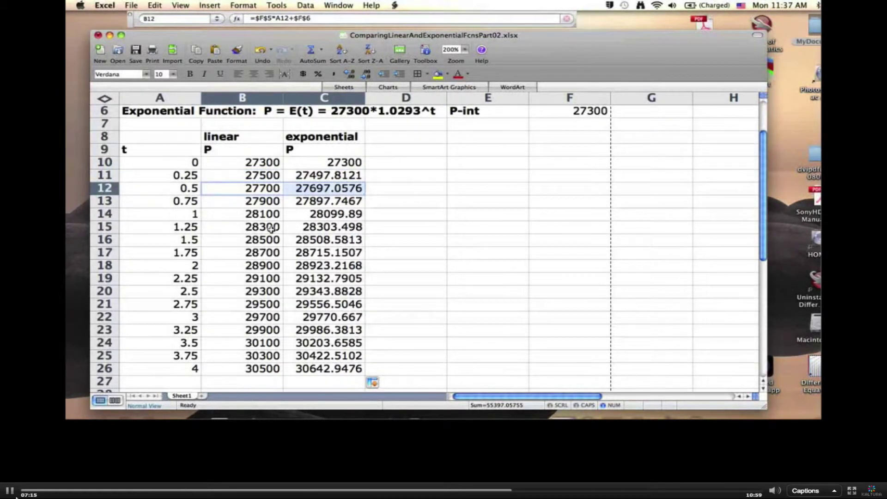
pyautogui.moveTo(271, 228); pyautogui.dragTo(316, 230)
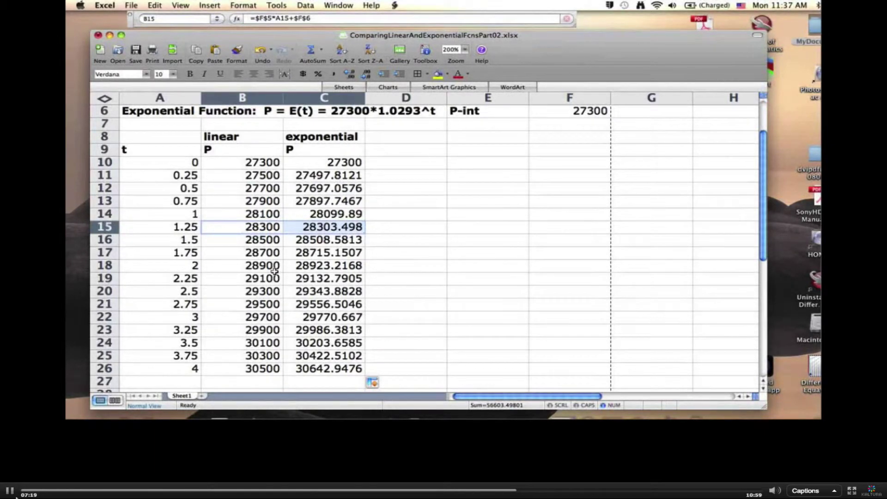
pyautogui.moveTo(275, 279); pyautogui.dragTo(327, 278)
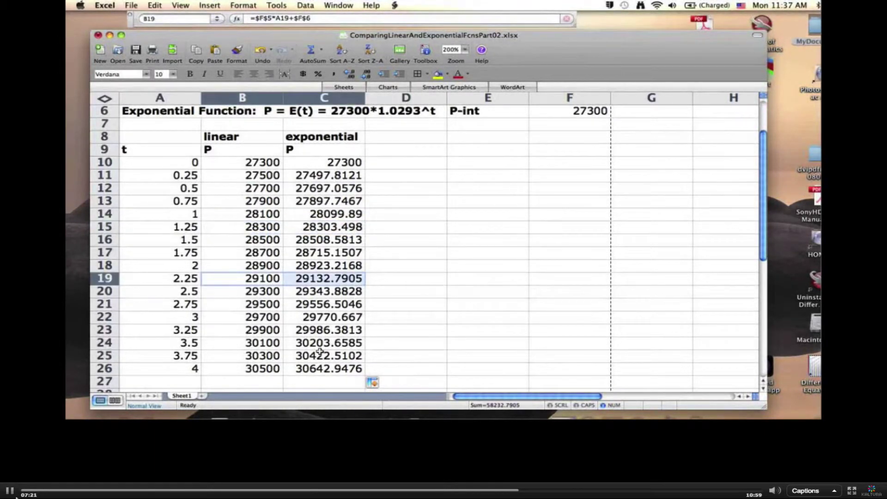
pyautogui.moveTo(273, 369); pyautogui.dragTo(308, 371)
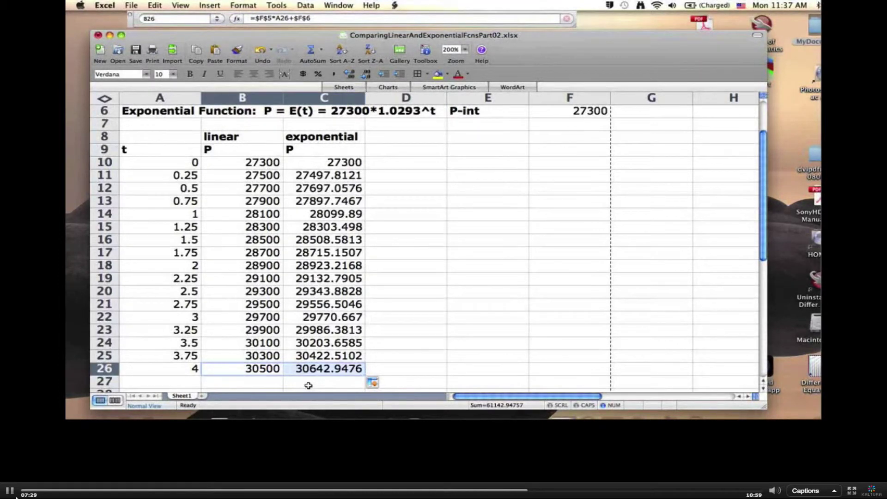
# Fill the t, linear and exponential columns down to row 141 and compare the models at t = 32.75
pyautogui.scroll(5, 308, 385)
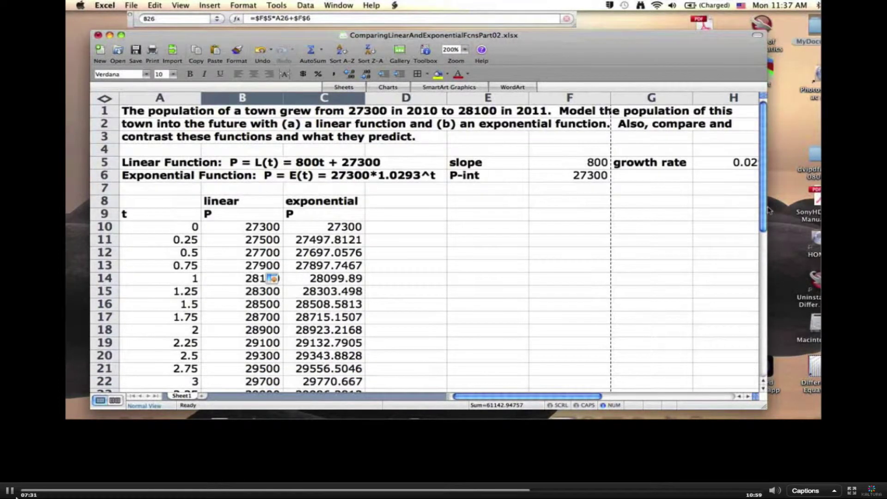
pyautogui.moveTo(769, 210); pyautogui.dragTo(763, 263)
pyautogui.click(502, 284)
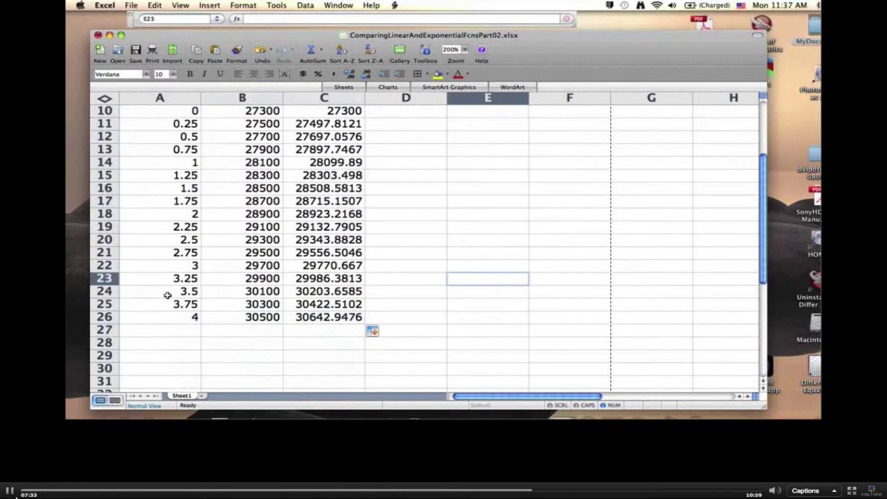
pyautogui.moveTo(171, 317); pyautogui.dragTo(367, 375)
pyautogui.click(391, 346)
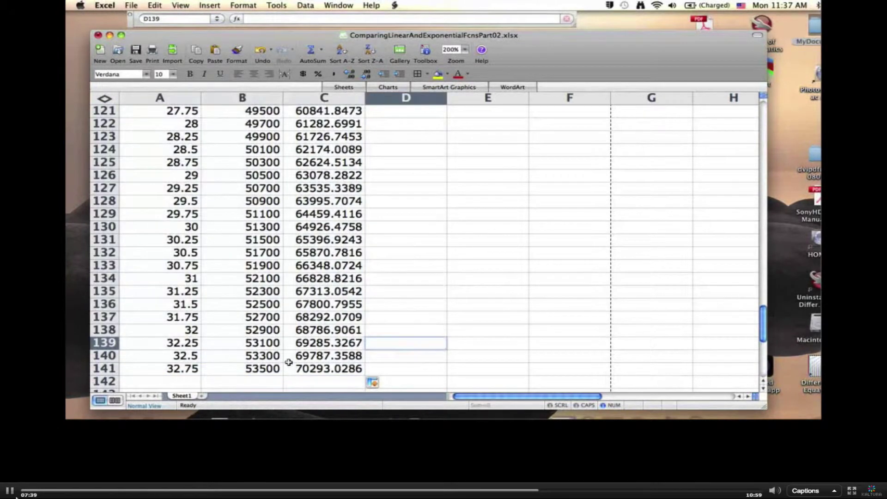
pyautogui.moveTo(268, 370); pyautogui.dragTo(314, 370)
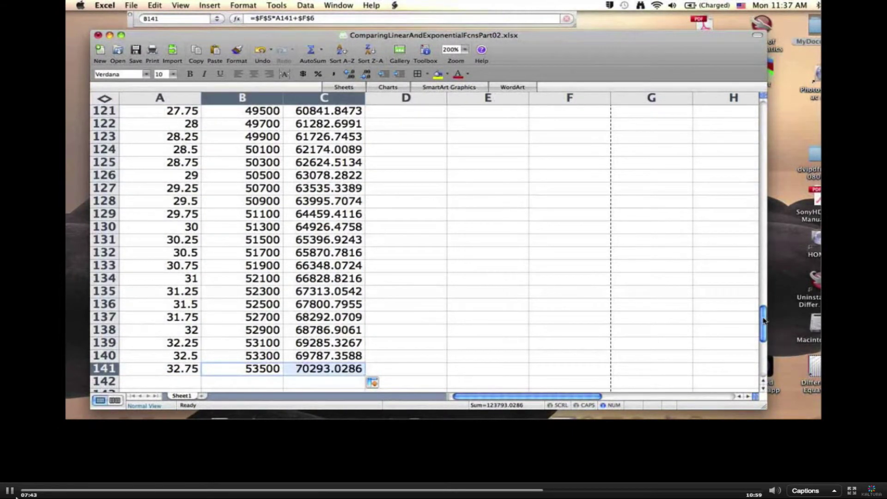
# Fill the last row down to row 301 and check t = 72.75: linear 85500 versus exponential 223147.059
pyautogui.scroll(-8, 764, 321)
pyautogui.click(490, 329)
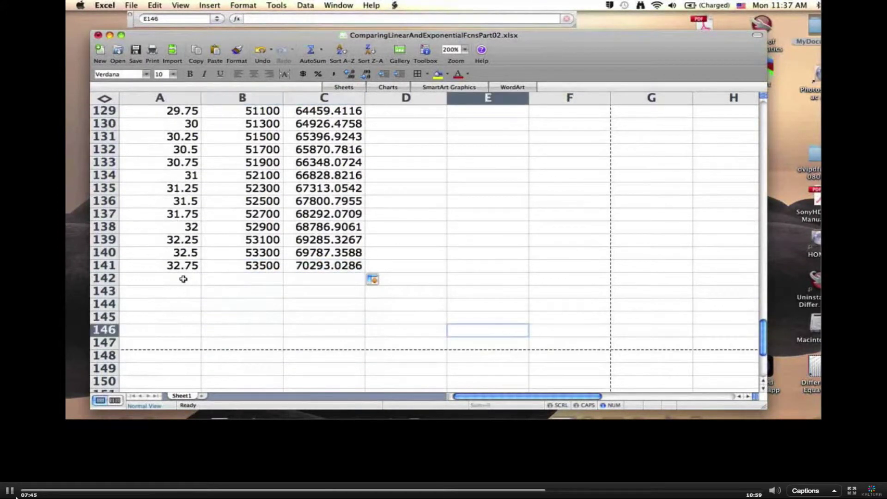
pyautogui.moveTo(183, 266); pyautogui.dragTo(365, 387)
pyautogui.click(317, 370)
pyautogui.click(277, 369)
pyautogui.moveTo(277, 370); pyautogui.dragTo(310, 371)
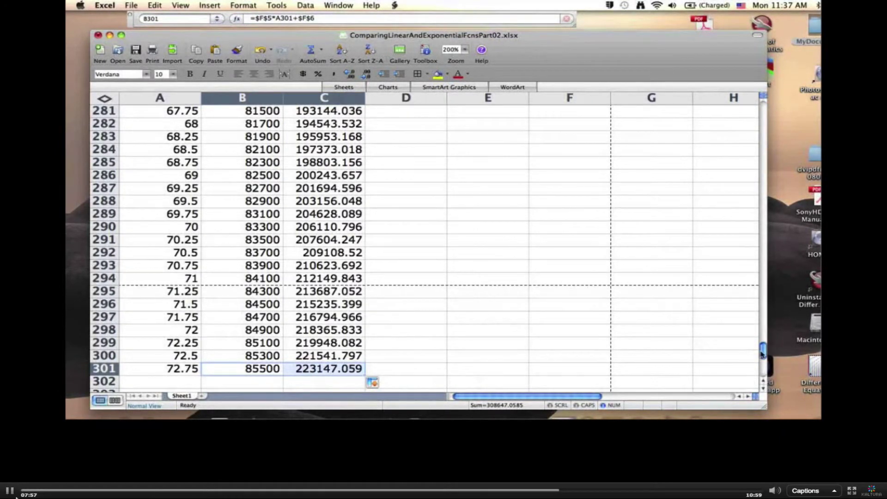
pyautogui.moveTo(762, 354); pyautogui.dragTo(729, 120)
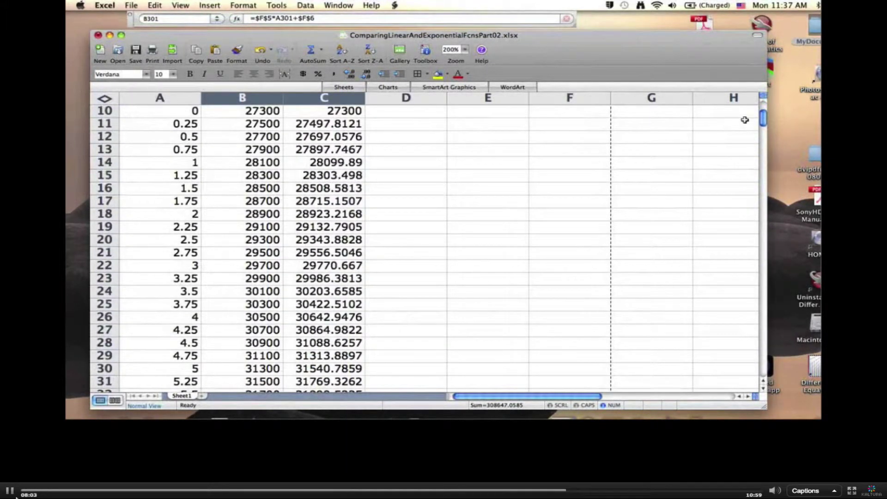
pyautogui.scroll(4, 762, 121)
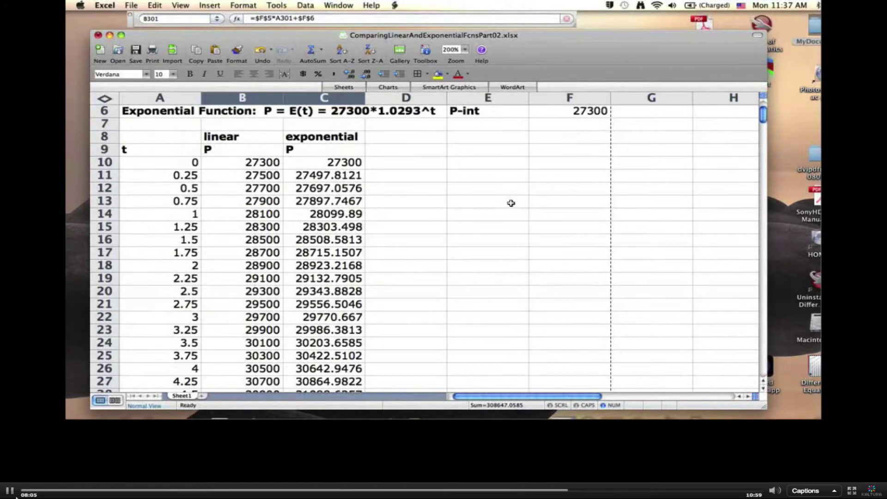
pyautogui.scroll(5, 766, 113)
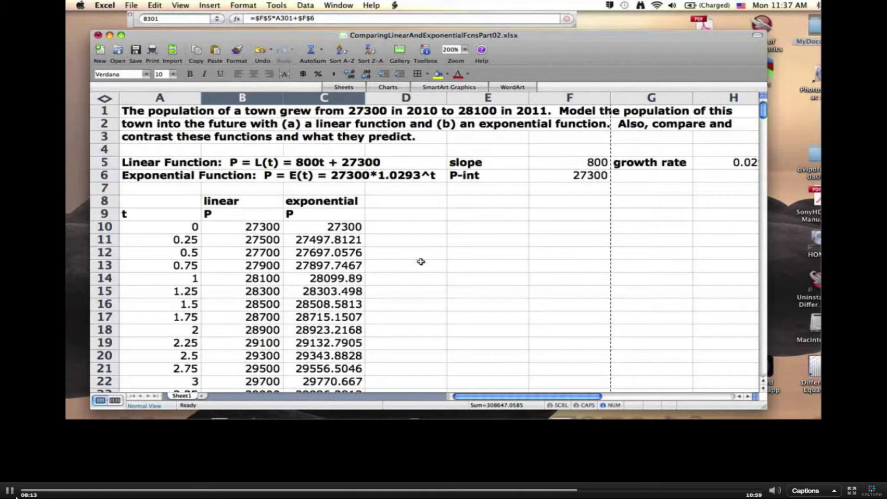
pyautogui.moveTo(339, 226); pyautogui.dragTo(333, 301)
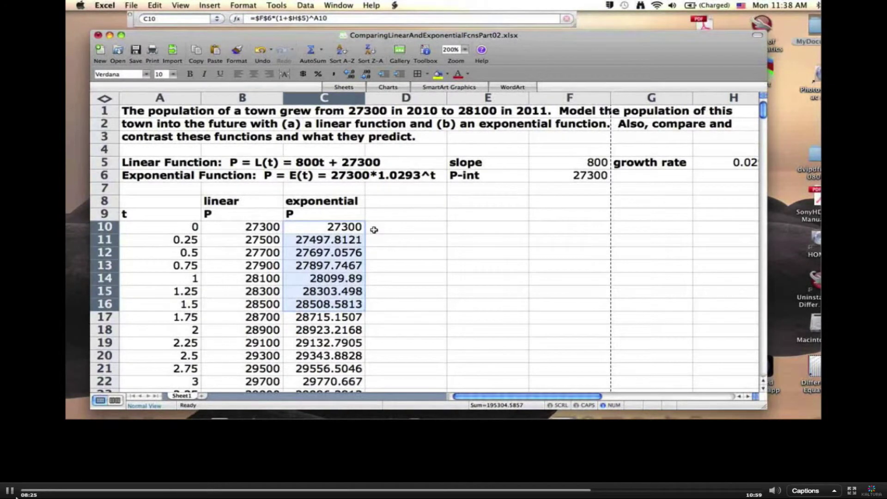
pyautogui.moveTo(349, 226); pyautogui.dragTo(340, 365)
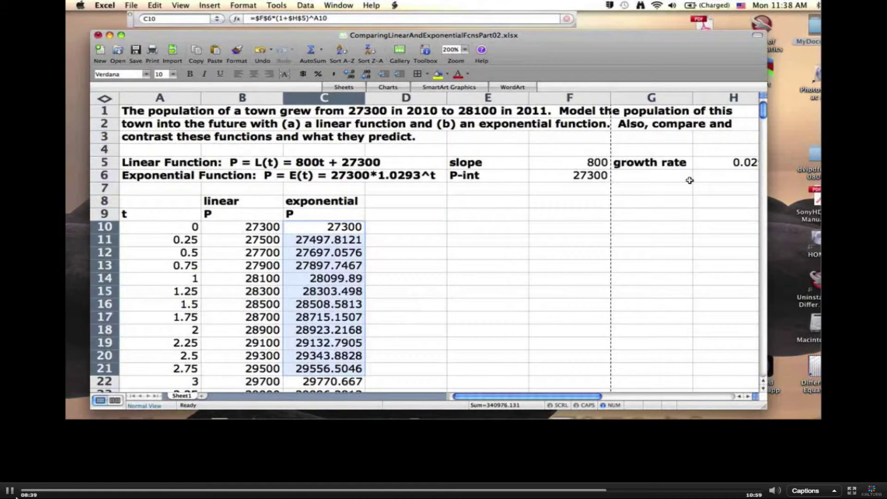
# Widen the window and set the growth rate in H5 to 0.08, reviewing the values at t = 1
pyautogui.click(710, 165)
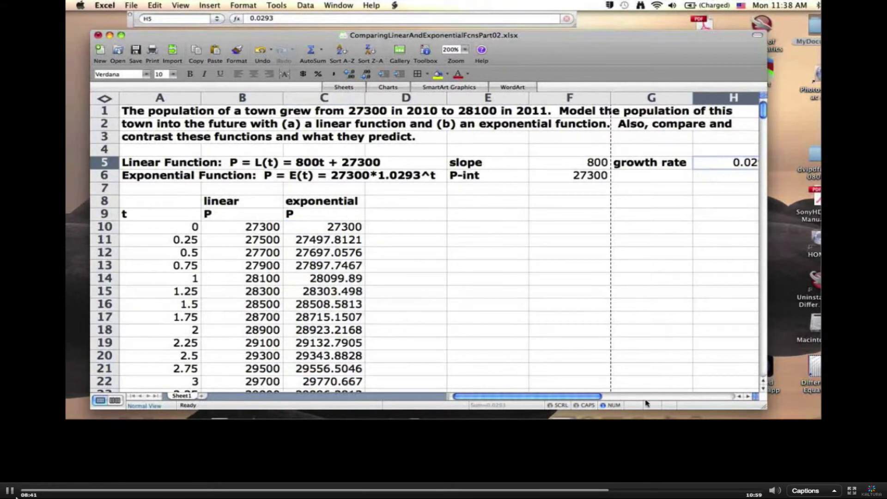
pyautogui.moveTo(762, 402); pyautogui.dragTo(792, 400)
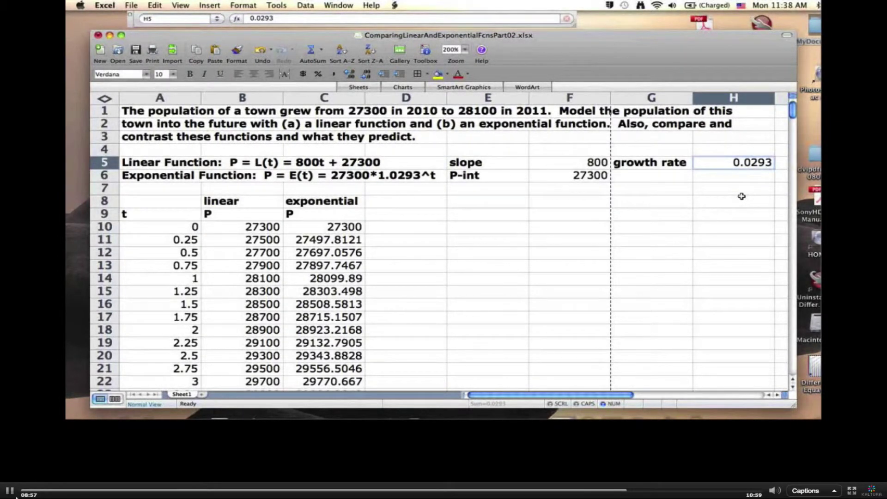
pyautogui.write('.08')
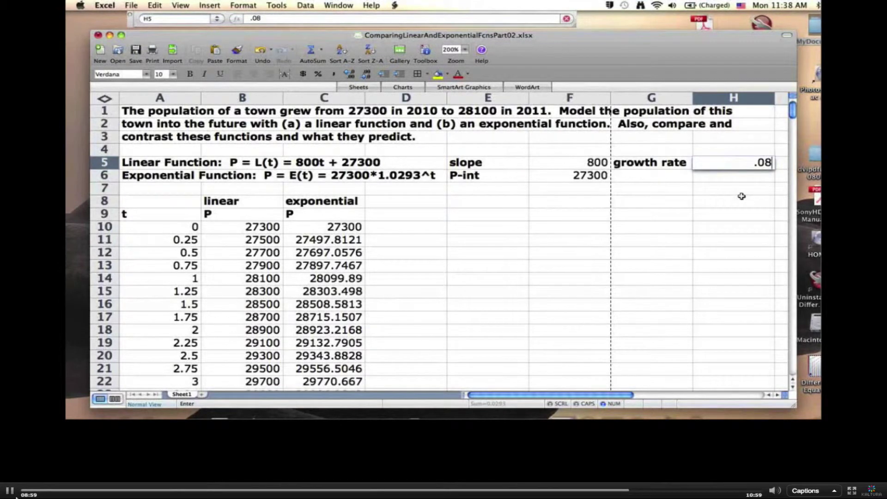
pyautogui.press('Return')
pyautogui.moveTo(258, 280); pyautogui.dragTo(302, 282)
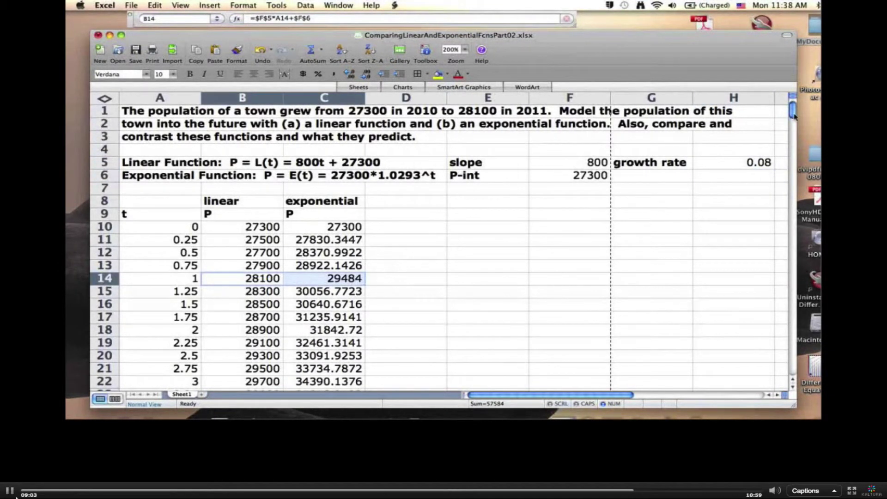
pyautogui.moveTo(794, 115); pyautogui.dragTo(736, 99)
# Restore the growth rate in H5 to 0.0293
pyautogui.click(725, 165)
pyautogui.write('.0293')
pyautogui.press('Return')
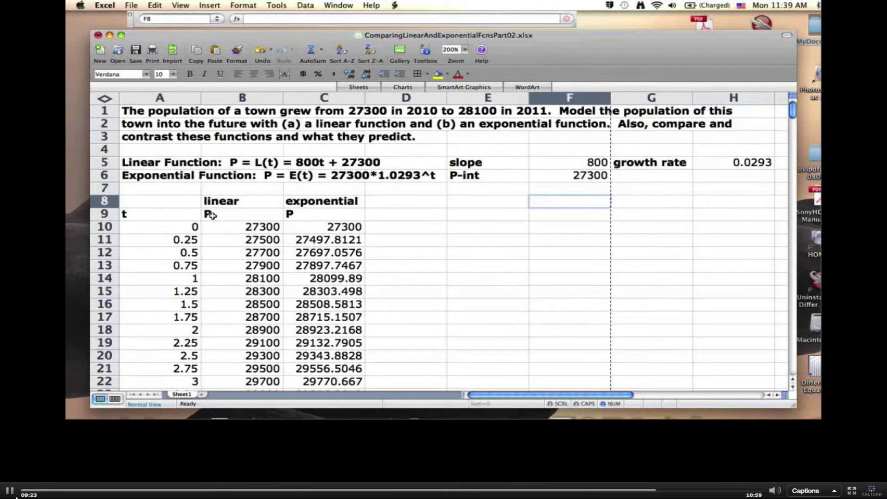
# Select the table including its header rows and bring up the chart types gallery
pyautogui.moveTo(186, 216); pyautogui.dragTo(366, 324)
pyautogui.click(393, 304)
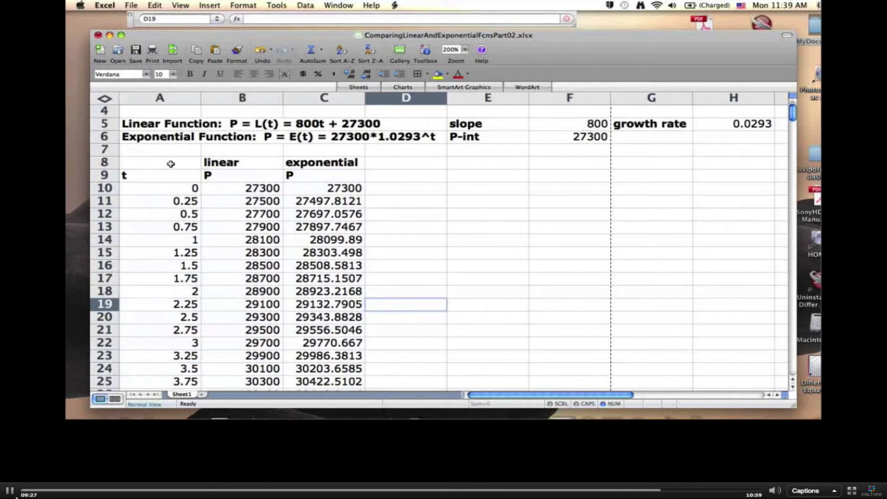
pyautogui.moveTo(167, 163); pyautogui.dragTo(345, 342)
pyautogui.click(410, 96)
pyautogui.click(403, 87)
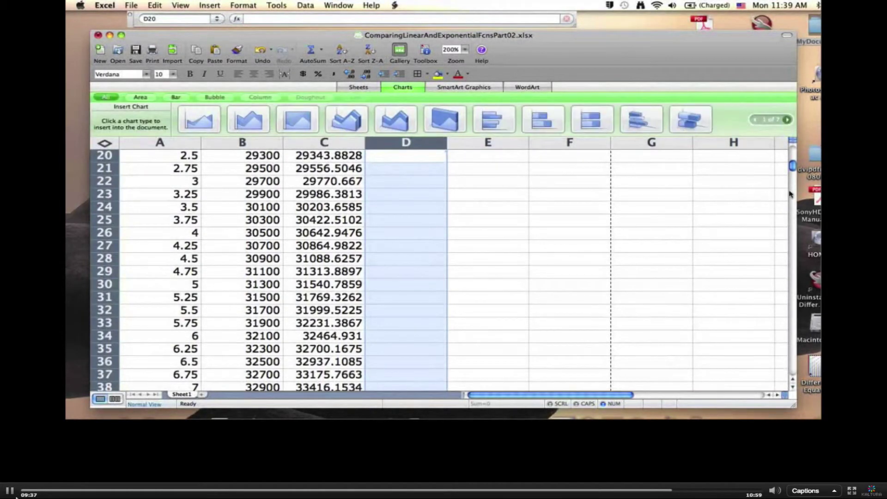
pyautogui.click(663, 208)
# Select the t, linear and exponential columns with headers and insert a Smooth Marked Scatter chart
pyautogui.scroll(5, 781, 175)
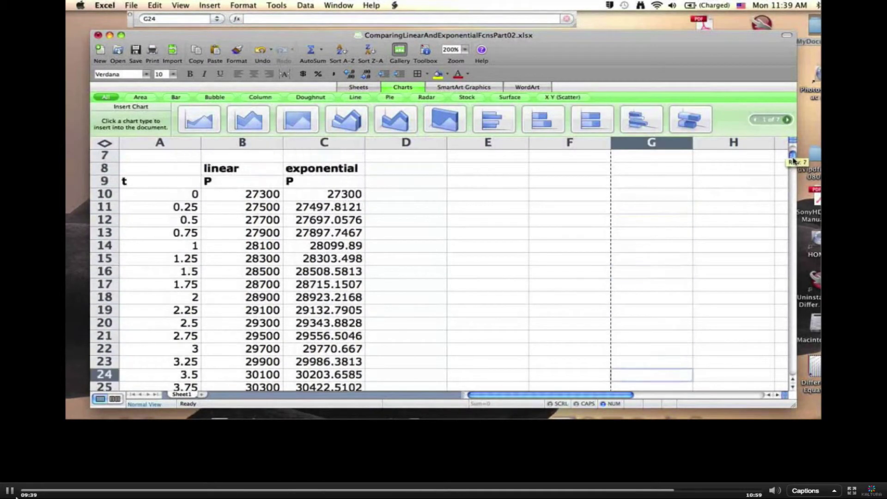
pyautogui.moveTo(162, 206); pyautogui.dragTo(351, 336)
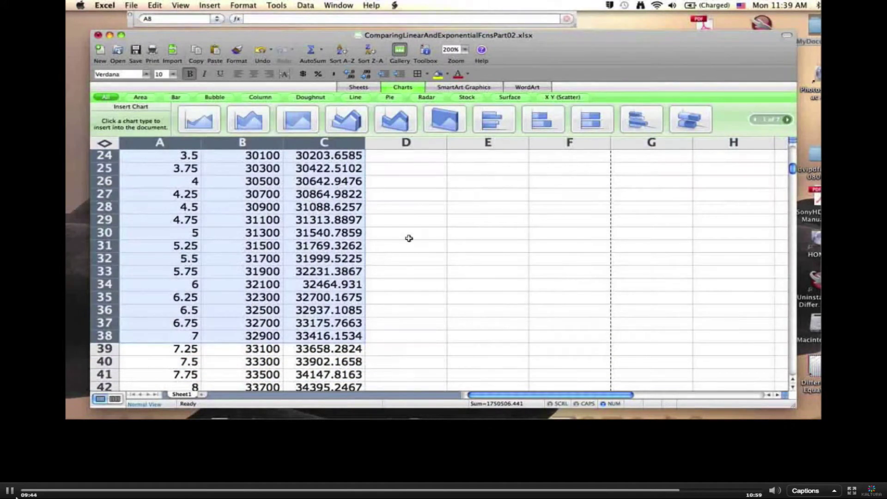
pyautogui.click(562, 97)
pyautogui.click(246, 114)
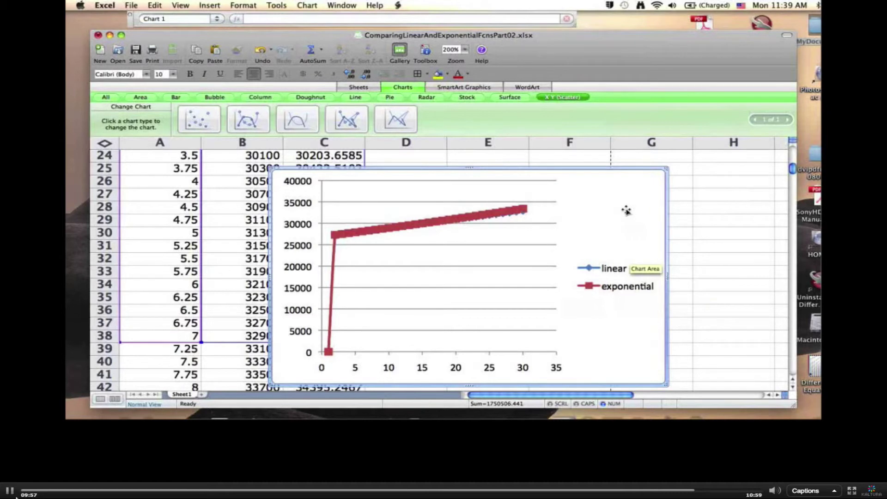
# Delete the trial chart and insert a Smooth Marked Scatter chart of A10:C90 (t = 0 to 20)
pyautogui.press('Delete')
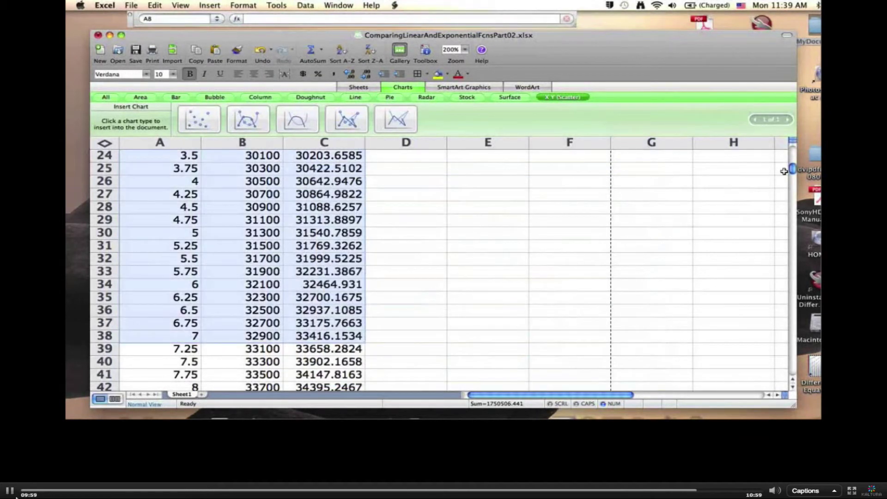
pyautogui.moveTo(791, 169); pyautogui.dragTo(792, 153)
pyautogui.click(415, 262)
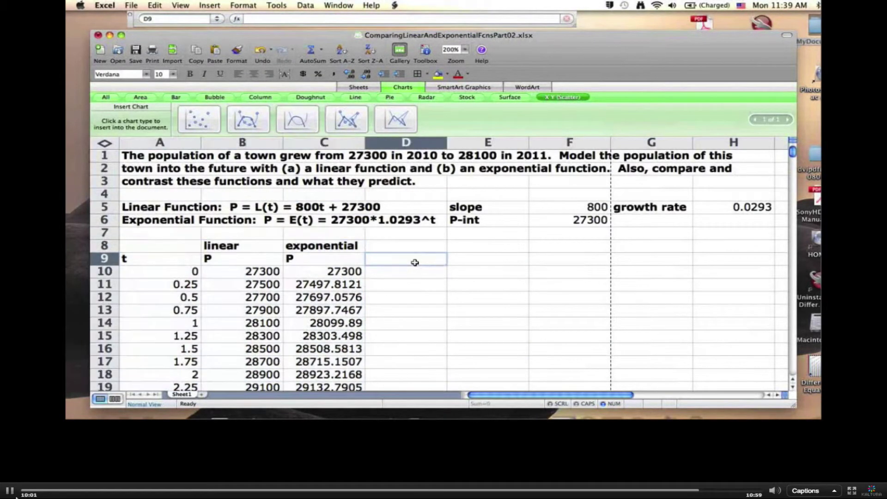
pyautogui.moveTo(189, 274); pyautogui.dragTo(316, 350)
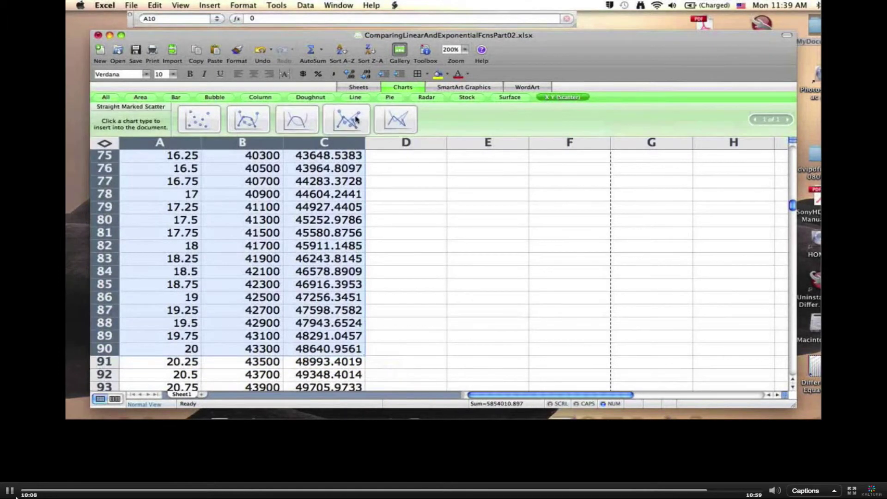
pyautogui.click(247, 121)
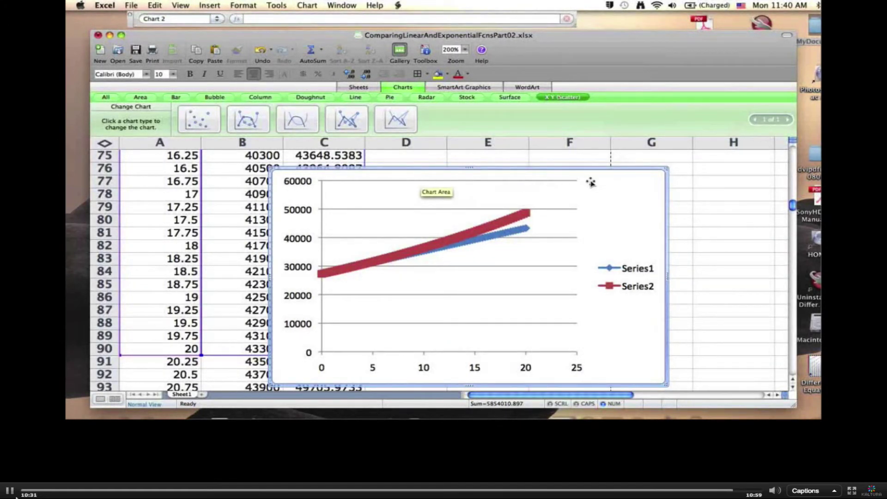
# Move the chart right of column C, then inspect the linear and exponential formulas at t = 19 and 20
pyautogui.moveTo(591, 182); pyautogui.dragTo(702, 183)
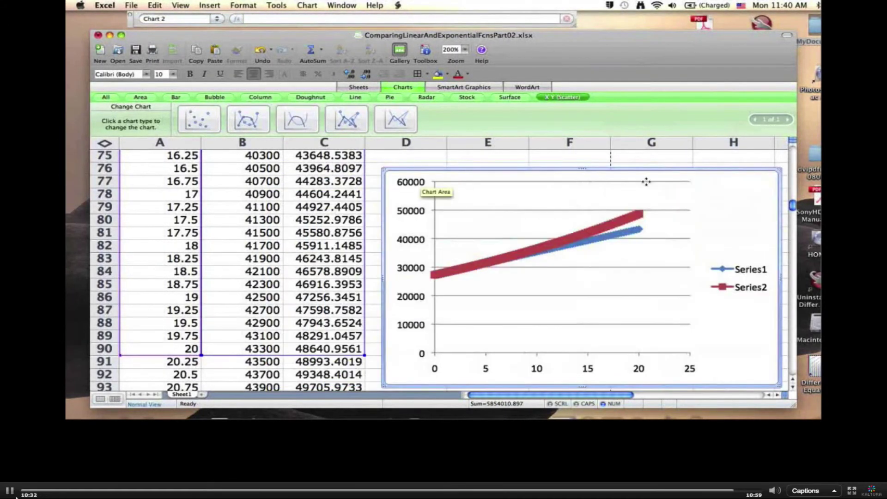
pyautogui.click(380, 197)
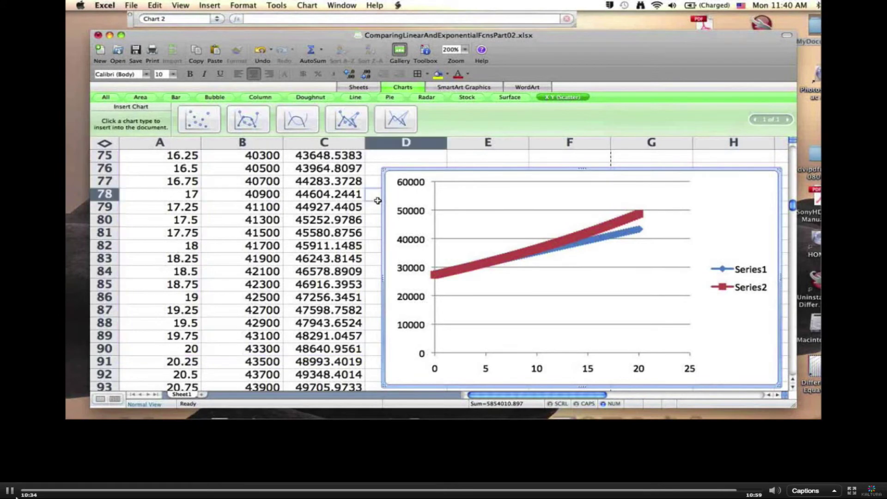
pyautogui.click(272, 298)
pyautogui.click(257, 350)
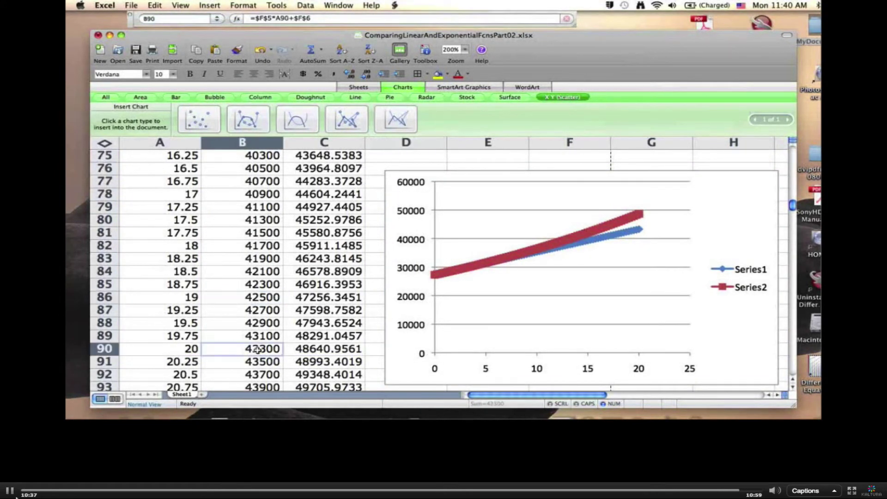
pyautogui.click(320, 296)
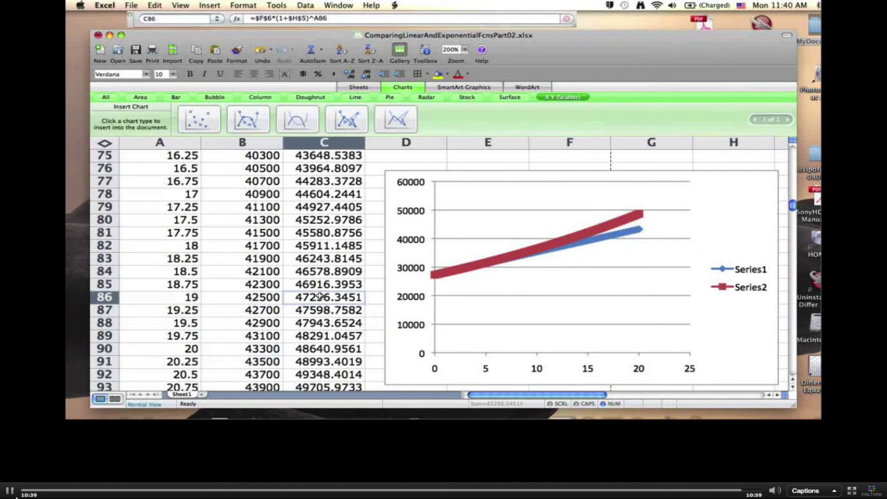
pyautogui.click(322, 344)
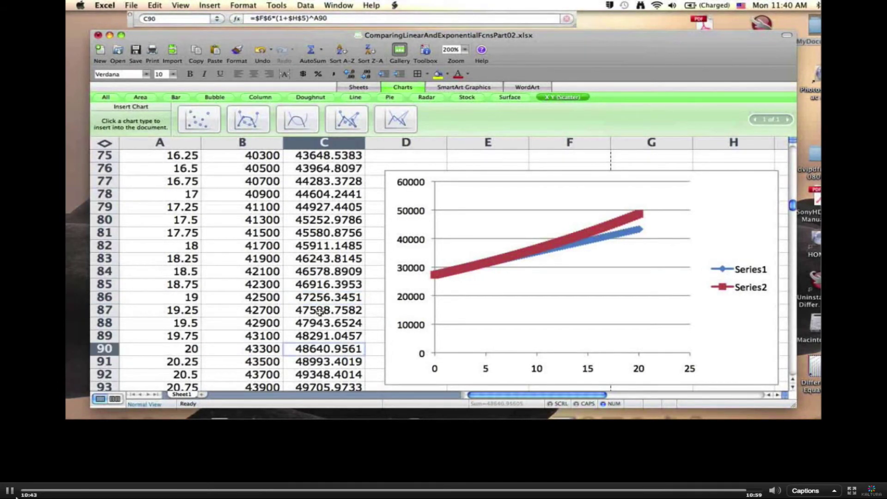